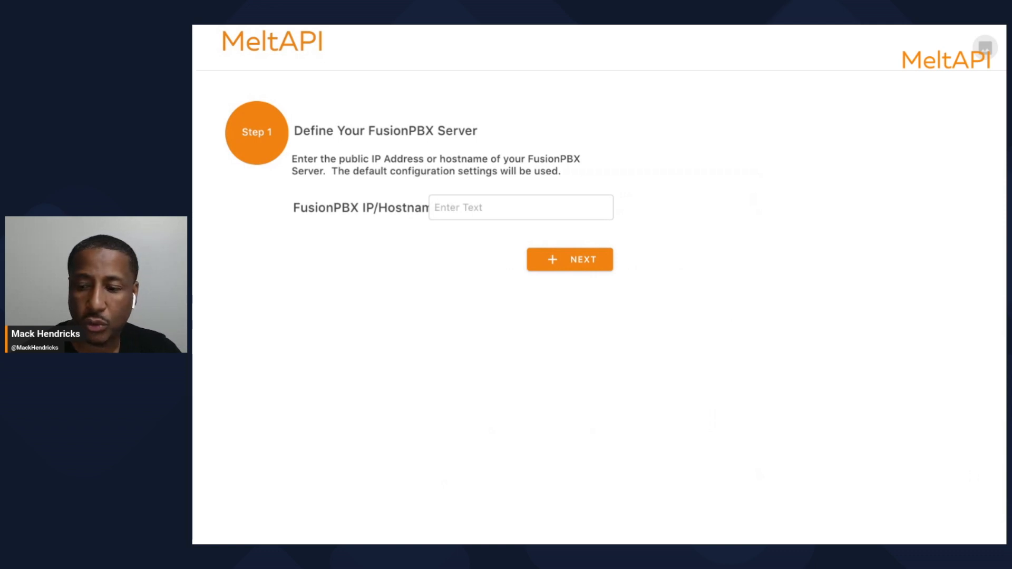
# Enter fusionpbx.dsiprouter.net as the FusionPBX IP/Hostname and submit the first setup step
pyautogui.moveTo(1004, 543); pyautogui.dragTo(1004, 527)
pyautogui.click(459, 212)
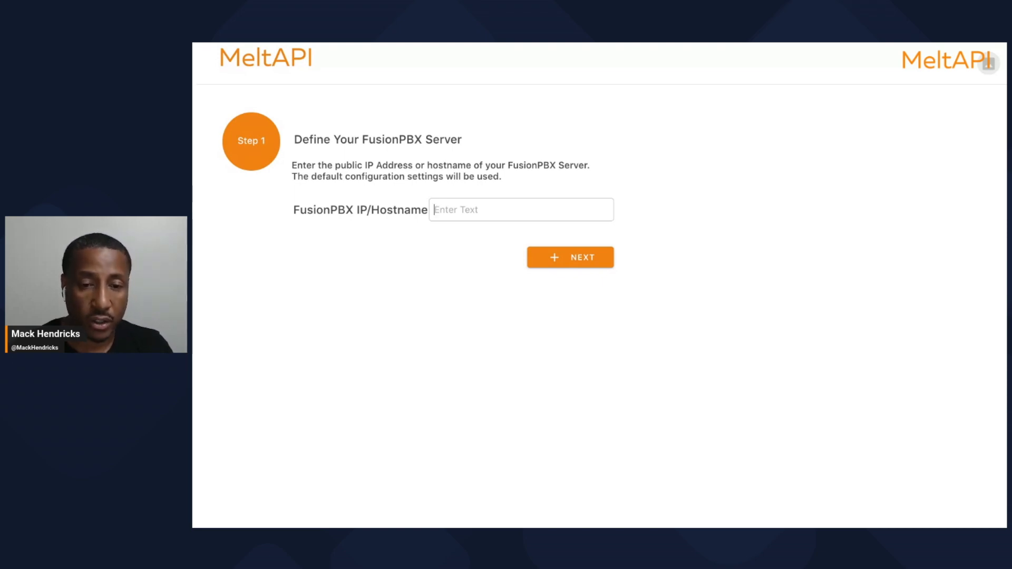
pyautogui.write('fusion')
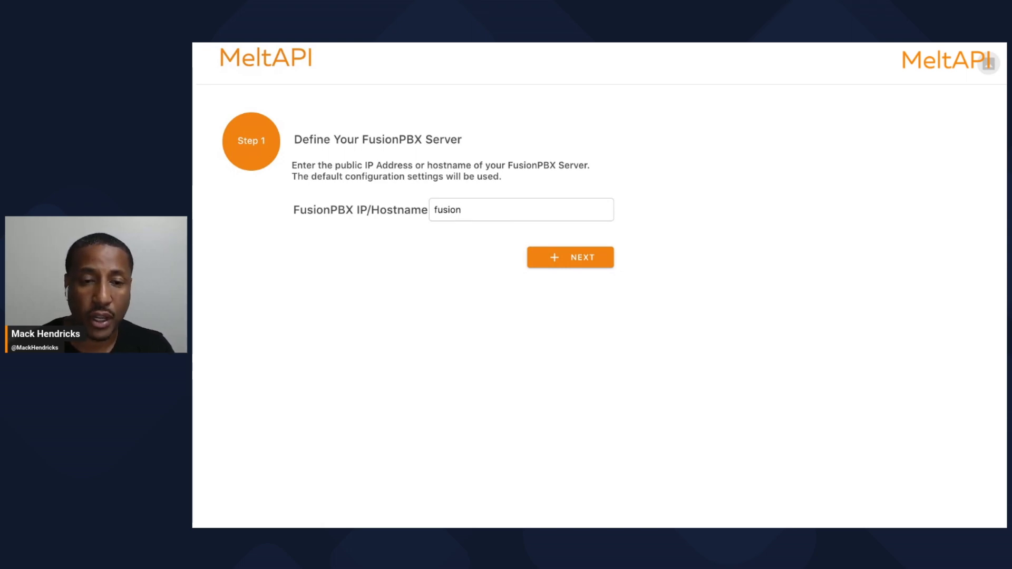
pyautogui.write('pbx.d')
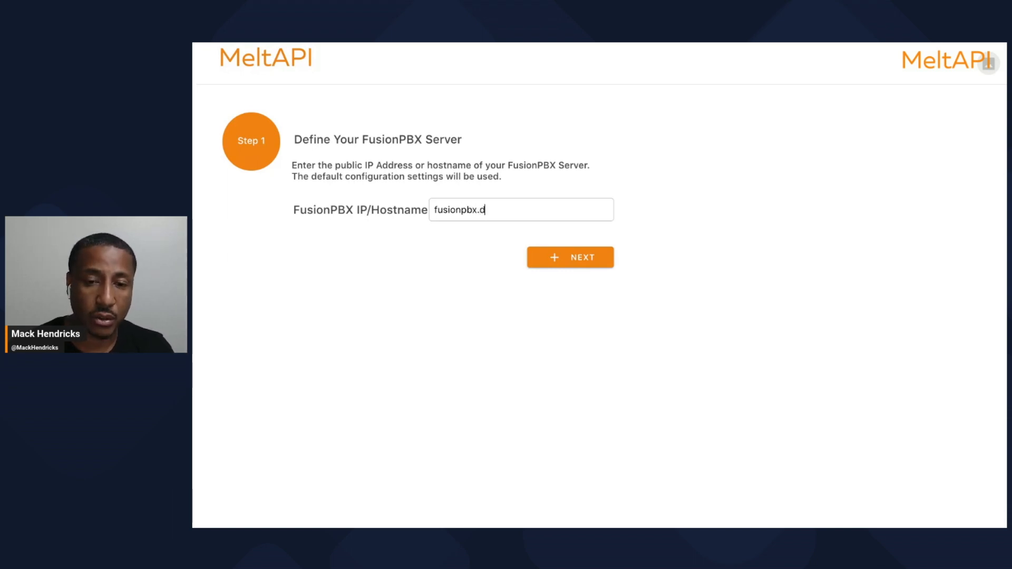
pyautogui.write('siprouter.net')
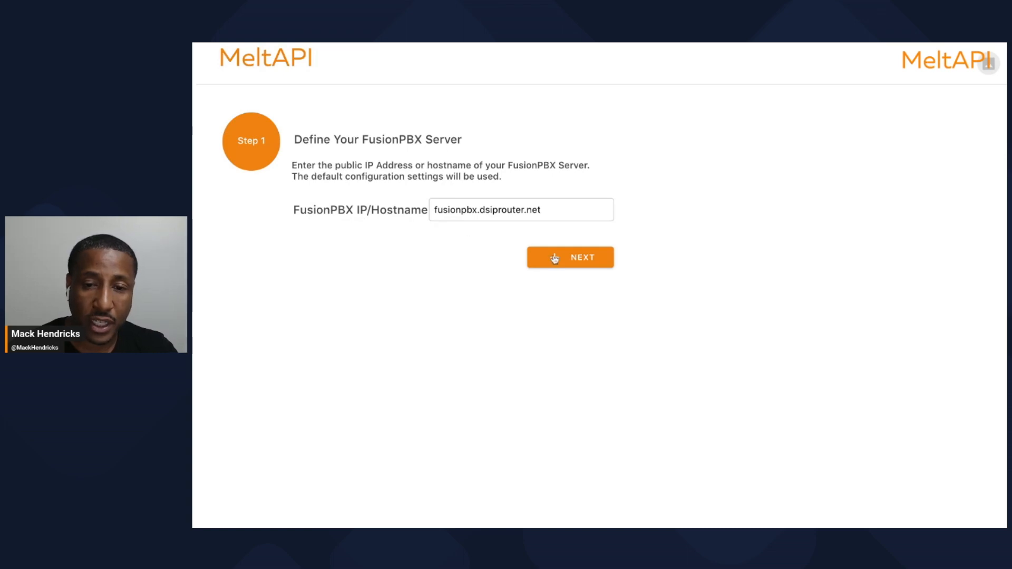
pyautogui.click(561, 262)
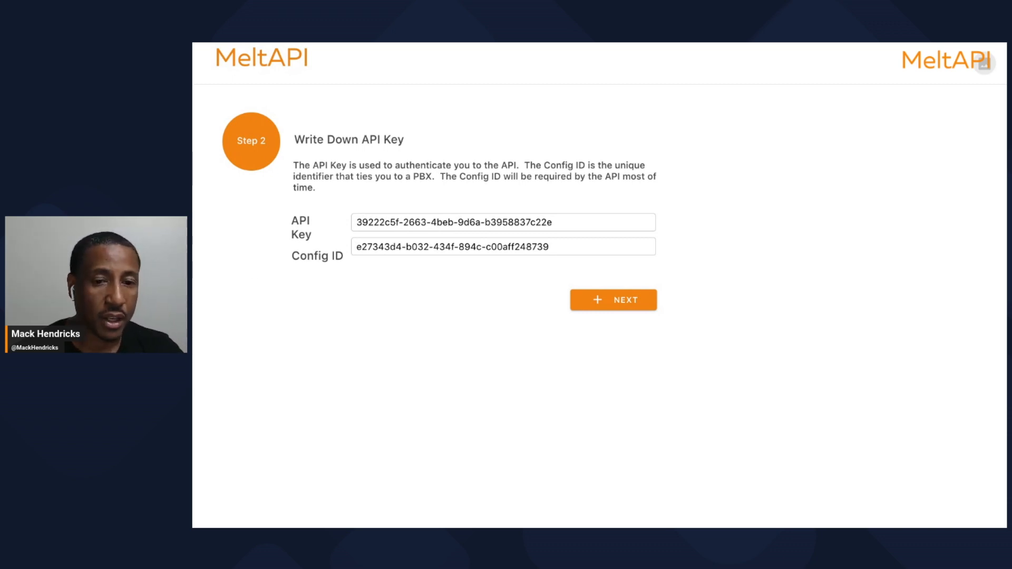
# Copy the generated API Key and Config ID values, then advance to Step 3
pyautogui.tripleClick(527, 222)
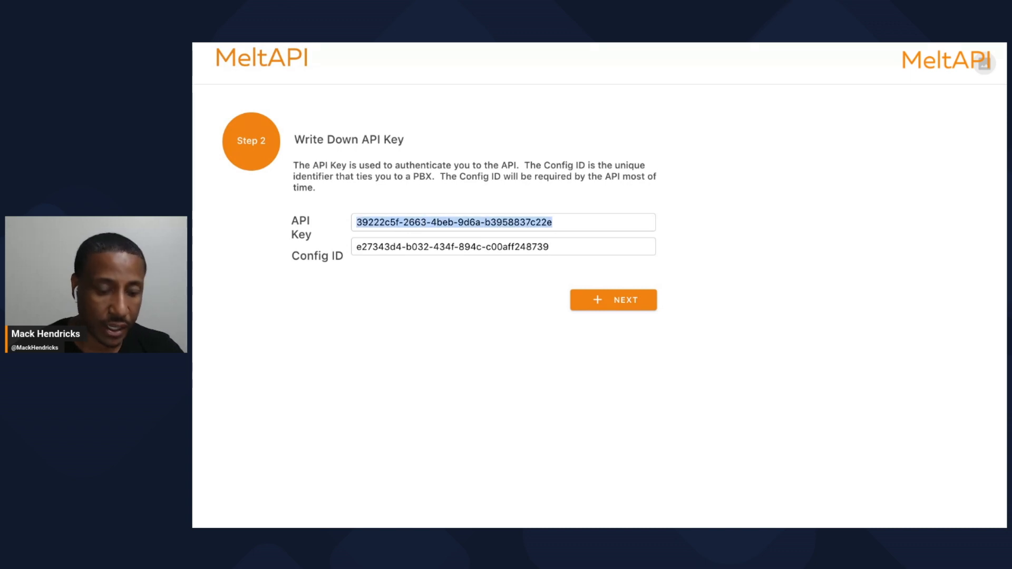
pyautogui.press('super+Tab')
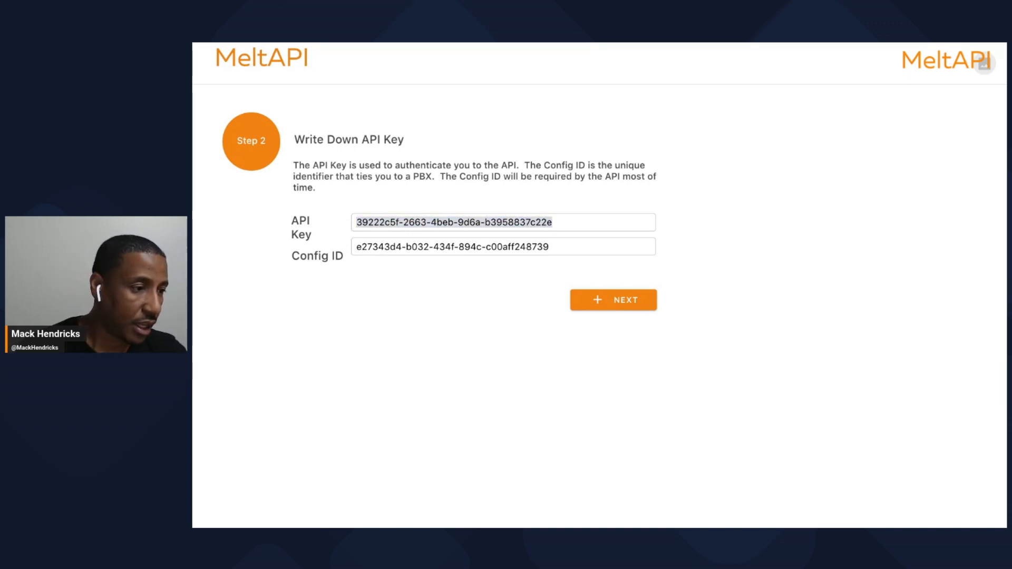
pyautogui.press('super+Tab')
pyautogui.moveTo(548, 247); pyautogui.dragTo(356, 247)
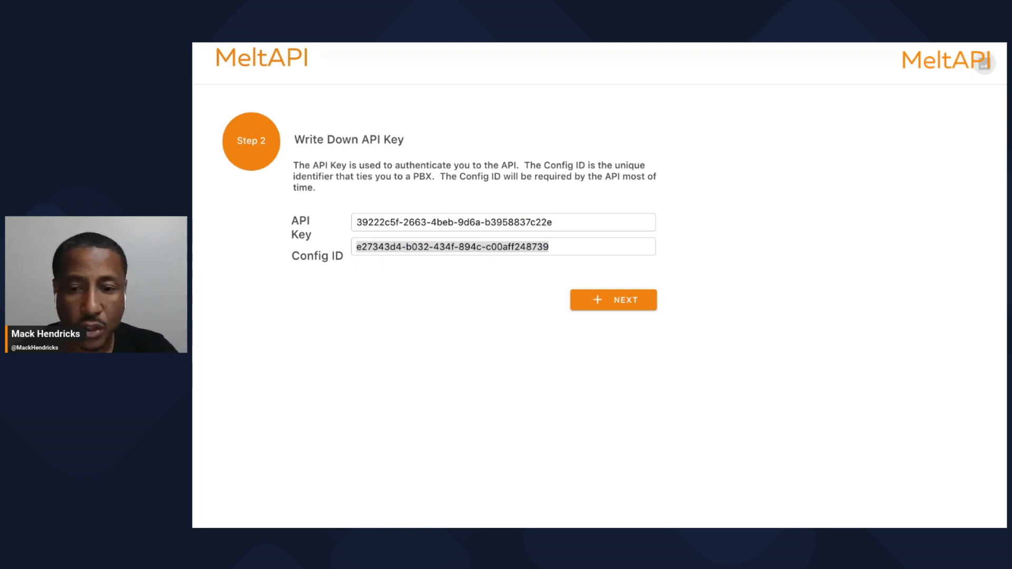
pyautogui.press('super+Tab')
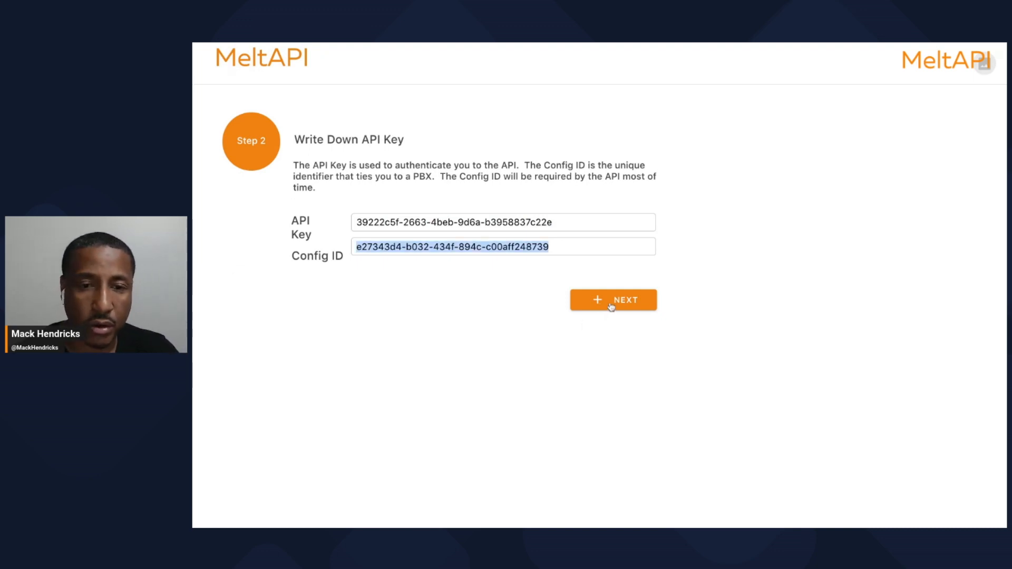
pyautogui.click(611, 302)
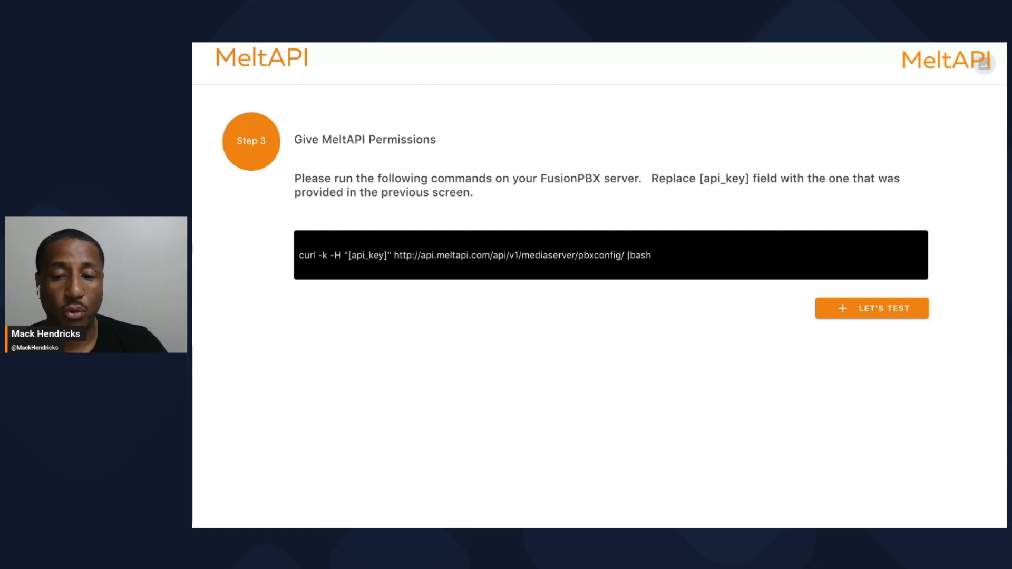
# Select the curl permissions command shown in Step 3's black box
pyautogui.moveTo(656, 256); pyautogui.dragTo(299, 255)
pyautogui.press('super+c')
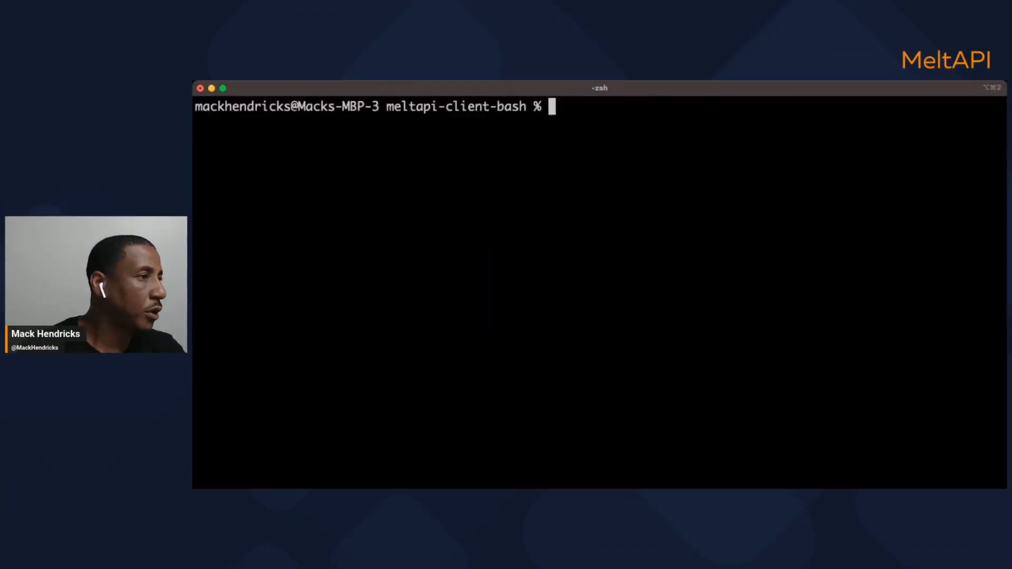
pyautogui.press('super+t')
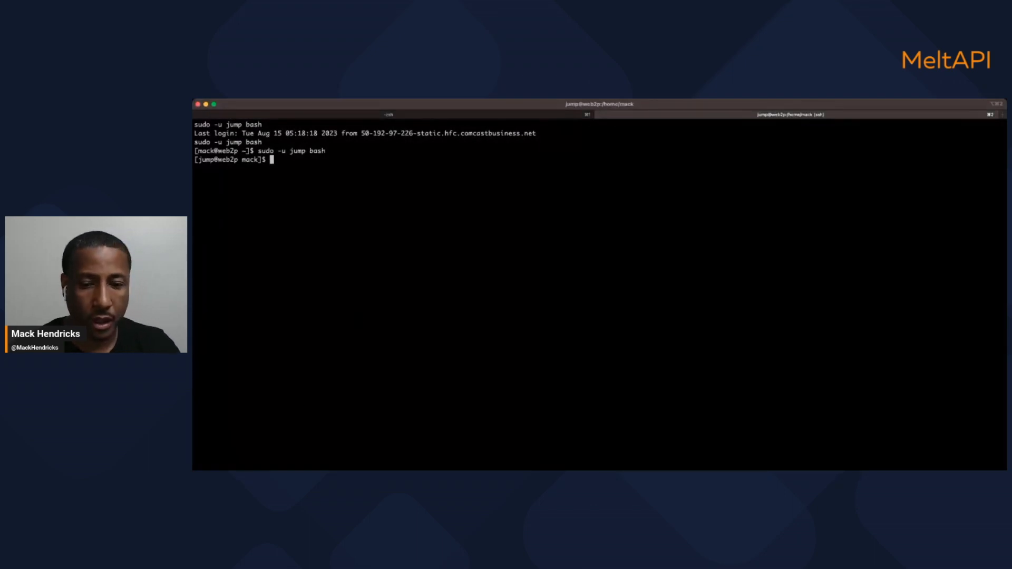
pyautogui.moveTo(1004, 467); pyautogui.dragTo(708, 409)
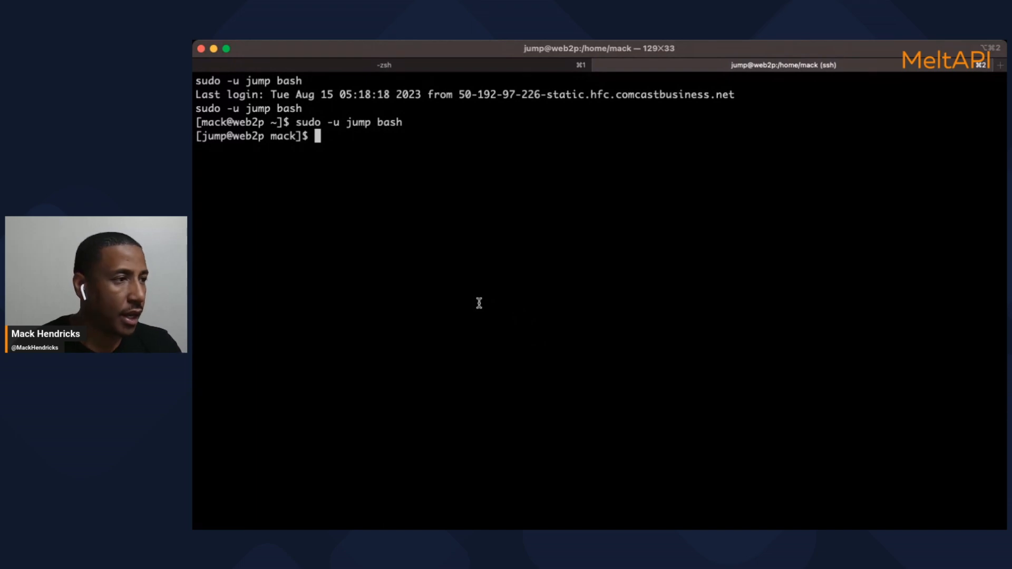
pyautogui.write('ssh fusion')
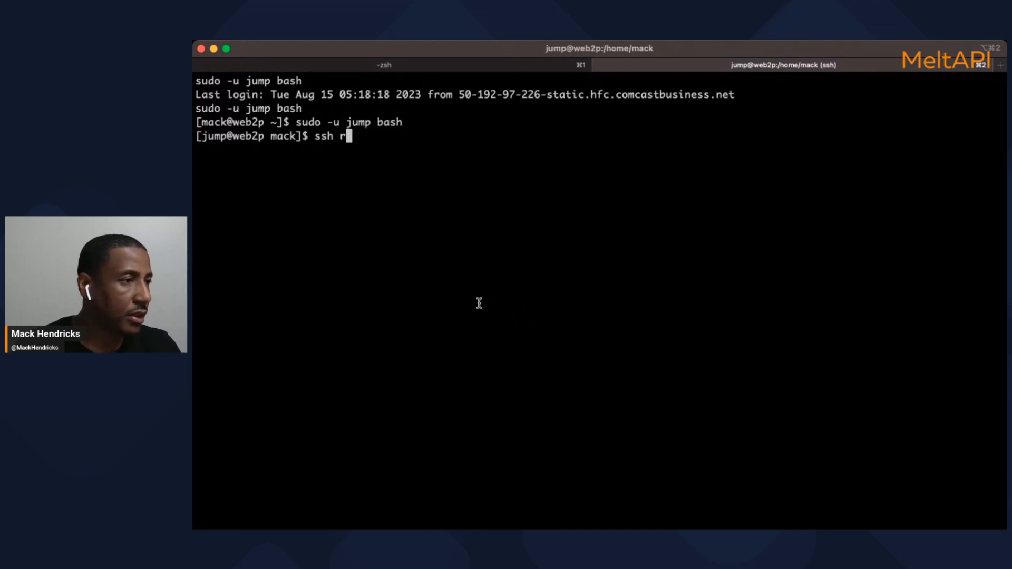
pyautogui.press('BackSpace')
pyautogui.press('BackSpace')
pyautogui.press('BackSpace')
pyautogui.press('BackSpace')
pyautogui.press('BackSpace')
pyautogui.press('BackSpace')
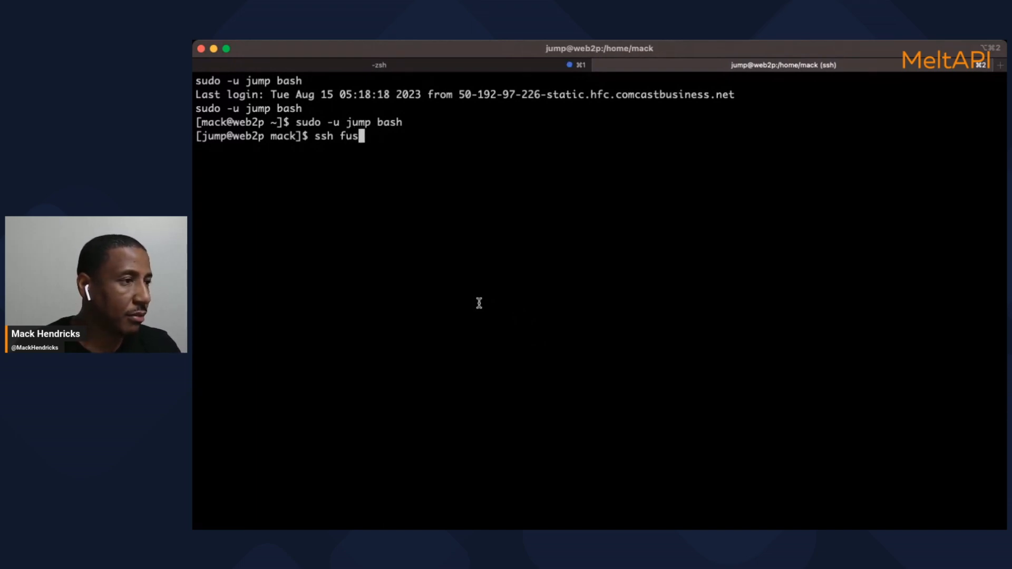
pyautogui.write('root@f')
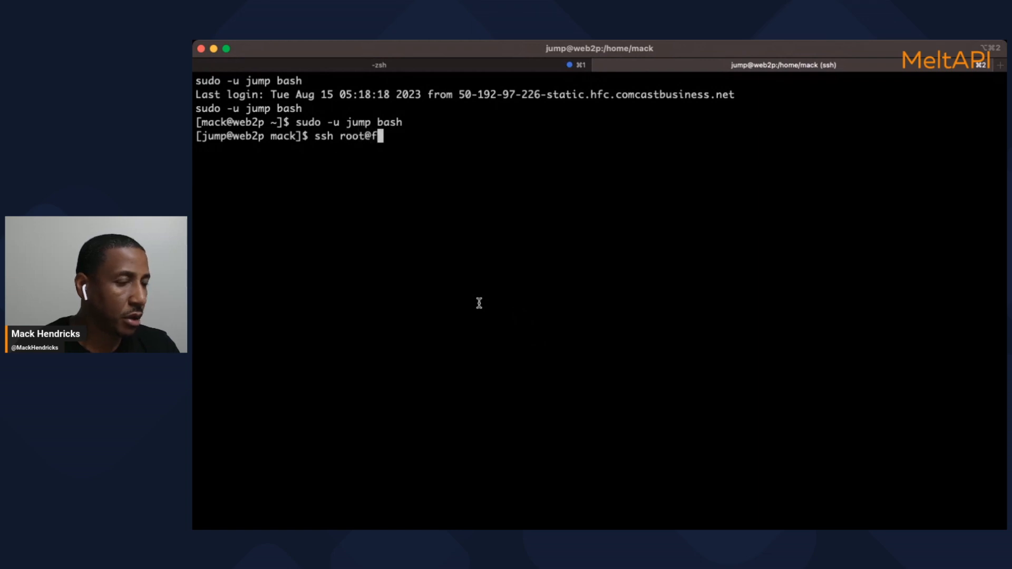
pyautogui.write('usionpbx')
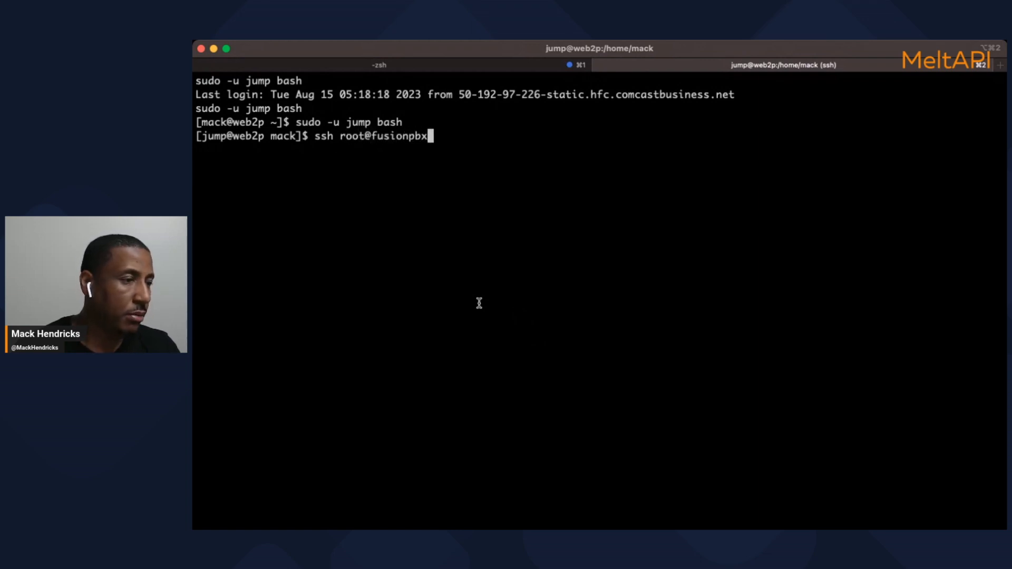
pyautogui.write('.dsiprouter.net')
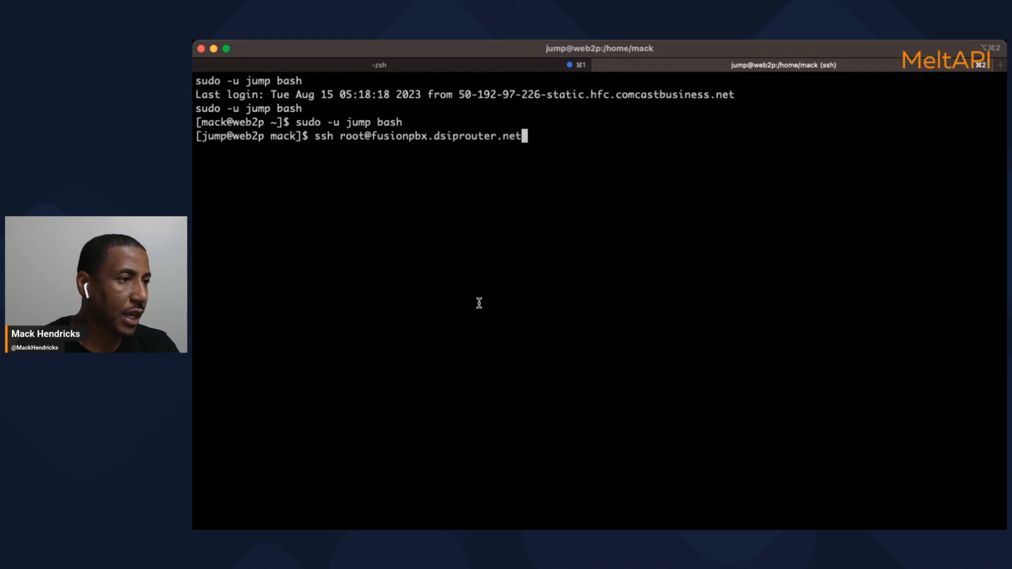
pyautogui.press('Return')
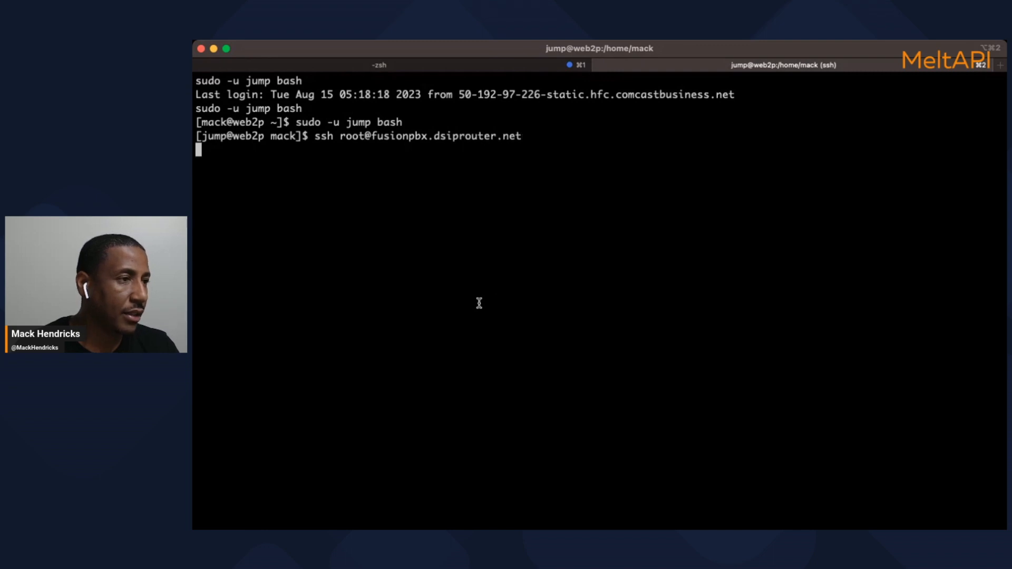
pyautogui.press('Return')
pyautogui.press('Return')
pyautogui.press('Return')
pyautogui.press('Return')
pyautogui.press('Return')
pyautogui.press('Return')
pyautogui.press('Return')
pyautogui.press('Return')
pyautogui.press('Return')
pyautogui.press('Return')
pyautogui.press('Return')
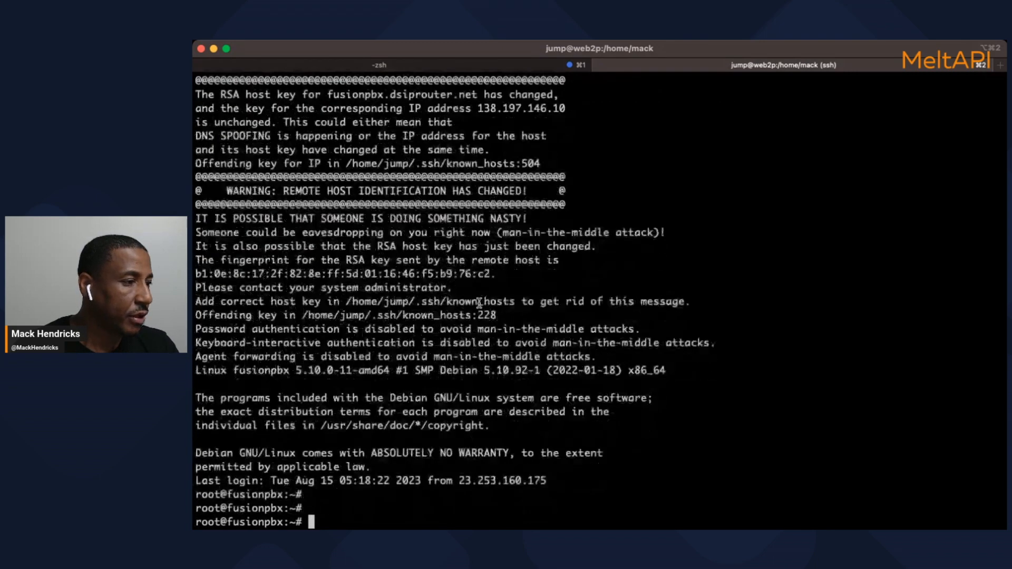
# Paste the curl command and replace its [api_key] placeholder with 'Authorization: Bearer'
pyautogui.press('Return')
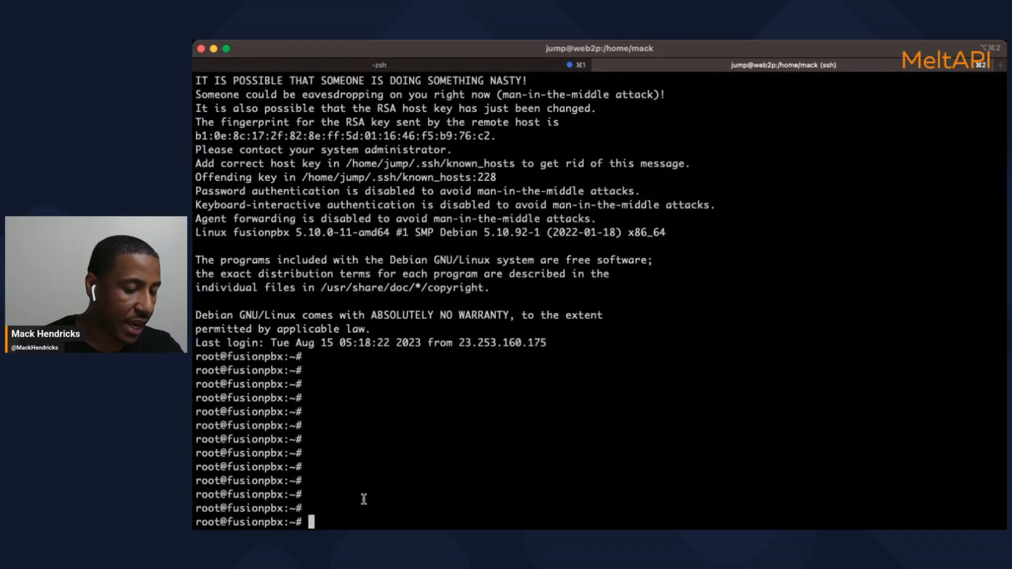
pyautogui.press('super+v')
pyautogui.press('Left')
pyautogui.press('Left')
pyautogui.press('Left')
pyautogui.press('Left')
pyautogui.press('Left')
pyautogui.press('Left')
pyautogui.press('Left')
pyautogui.press('Left')
pyautogui.press('Left')
pyautogui.press('Left')
pyautogui.press('Left')
pyautogui.press('Left')
pyautogui.press('Left')
pyautogui.press('Left')
pyautogui.press('Left')
pyautogui.press('Left')
pyautogui.press('Left')
pyautogui.press('Left')
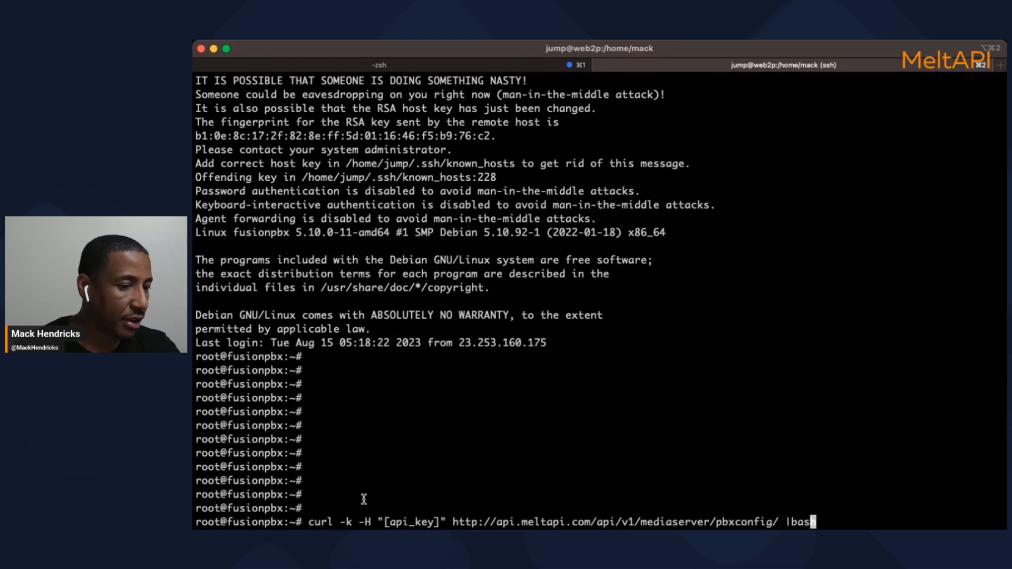
pyautogui.press('Left')
pyautogui.press('Left')
pyautogui.press('Left')
pyautogui.press('Left')
pyautogui.press('Left')
pyautogui.press('Left')
pyautogui.press('Left')
pyautogui.press('Left')
pyautogui.press('Left')
pyautogui.press('Left')
pyautogui.press('Left')
pyautogui.press('Left')
pyautogui.press('Left')
pyautogui.press('Left')
pyautogui.press('Left')
pyautogui.press('Left')
pyautogui.press('Left')
pyautogui.press('Left')
pyautogui.press('Left')
pyautogui.press('Left')
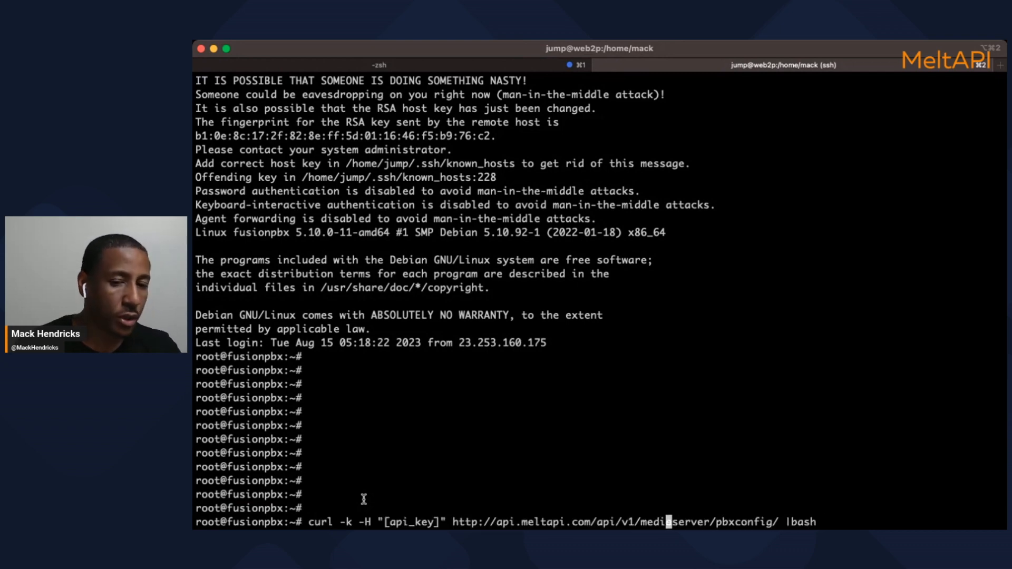
pyautogui.press('Left')
pyautogui.press('Left')
pyautogui.press('Left')
pyautogui.press('Left')
pyautogui.press('Left')
pyautogui.press('Left')
pyautogui.press('Left')
pyautogui.press('Left')
pyautogui.press('Left')
pyautogui.press('Left')
pyautogui.press('Left')
pyautogui.press('Left')
pyautogui.press('Left')
pyautogui.press('Left')
pyautogui.press('Left')
pyautogui.press('Left')
pyautogui.press('Left')
pyautogui.press('Left')
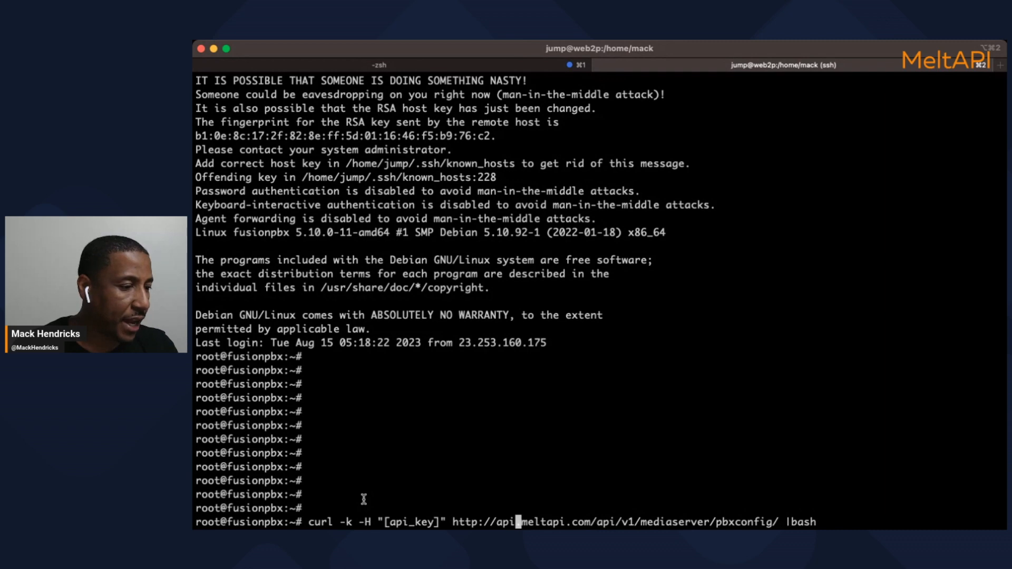
pyautogui.press('BackSpace')
pyautogui.press('BackSpace')
pyautogui.press('BackSpace')
pyautogui.press('BackSpace')
pyautogui.press('BackSpace')
pyautogui.press('BackSpace')
pyautogui.press('BackSpace')
pyautogui.press('BackSpace')
pyautogui.press('BackSpace')
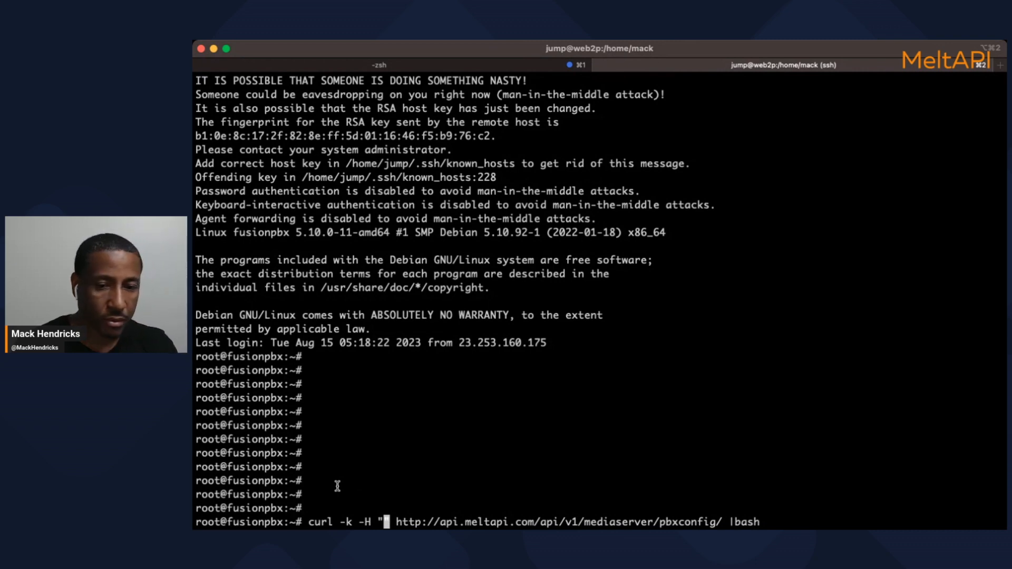
pyautogui.write('A')
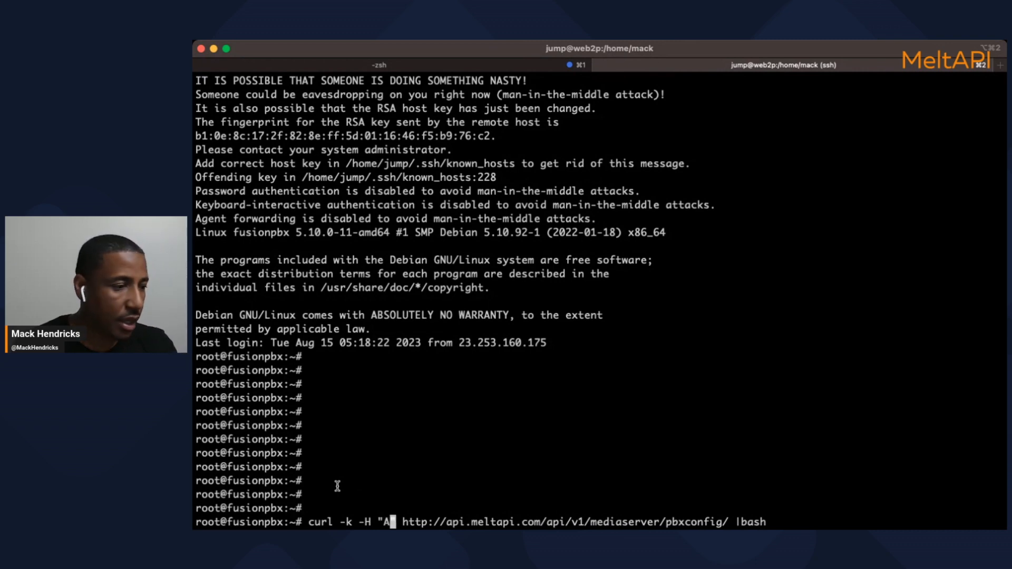
pyautogui.write('uth')
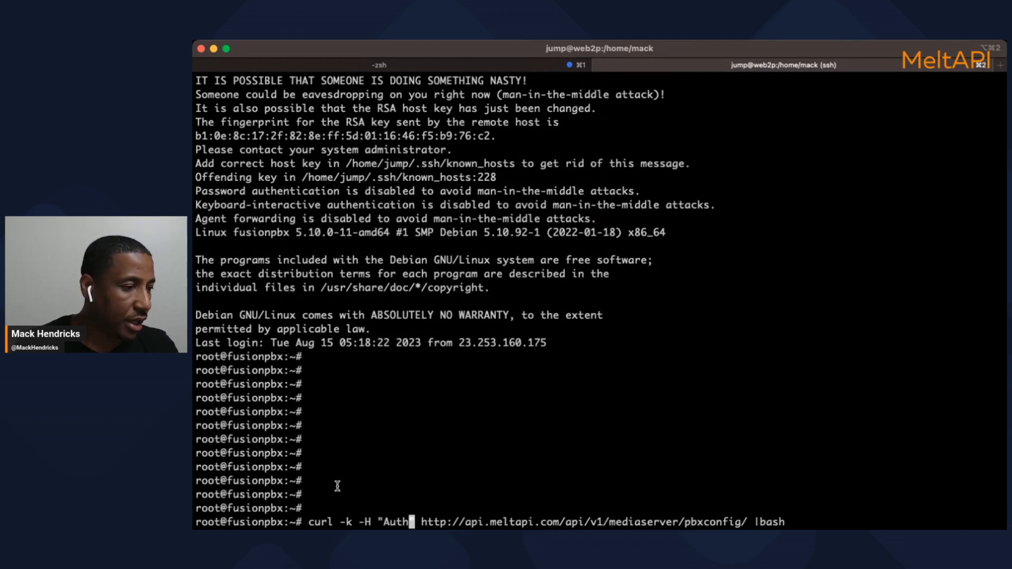
pyautogui.write('orization')
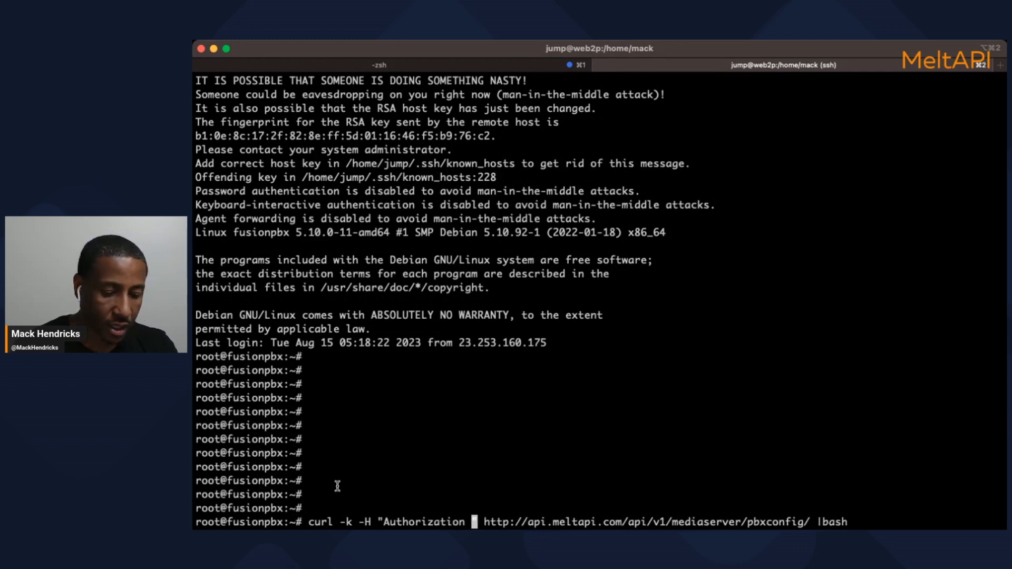
pyautogui.write(' Bea')
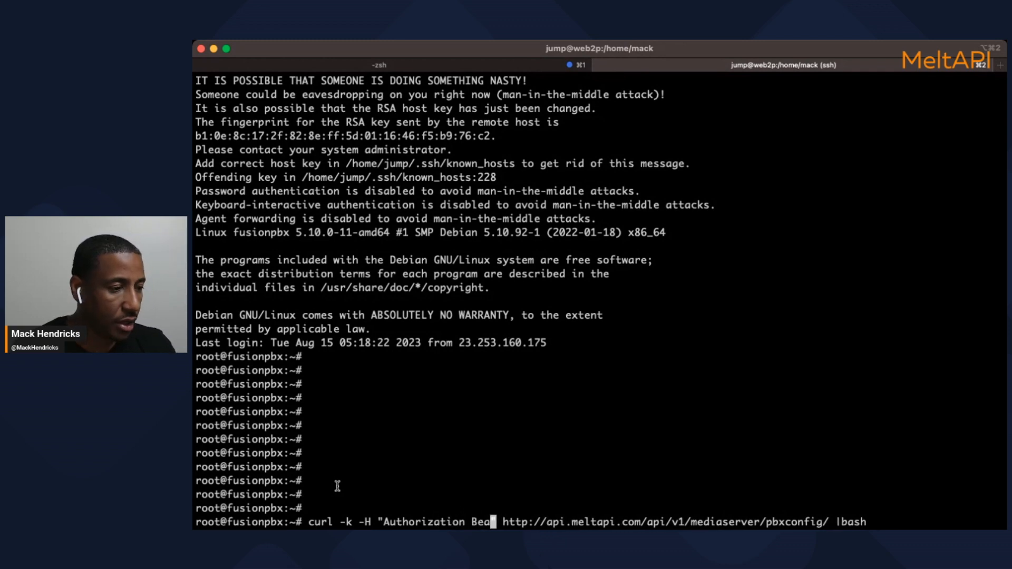
pyautogui.press('Left')
pyautogui.press('Left')
pyautogui.press('Left')
pyautogui.press('Left')
pyautogui.write(':')
pyautogui.press('Right')
pyautogui.press('Right')
pyautogui.press('Right')
pyautogui.press('Right')
pyautogui.write('rer')
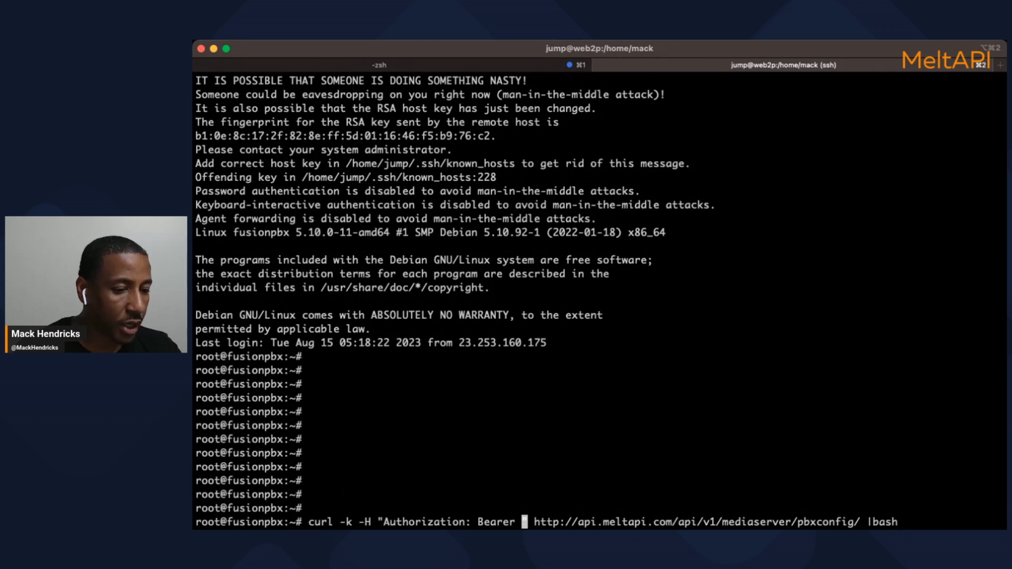
# Paste the copied API key right after 'Bearer' in the curl header
pyautogui.press('super+Tab')
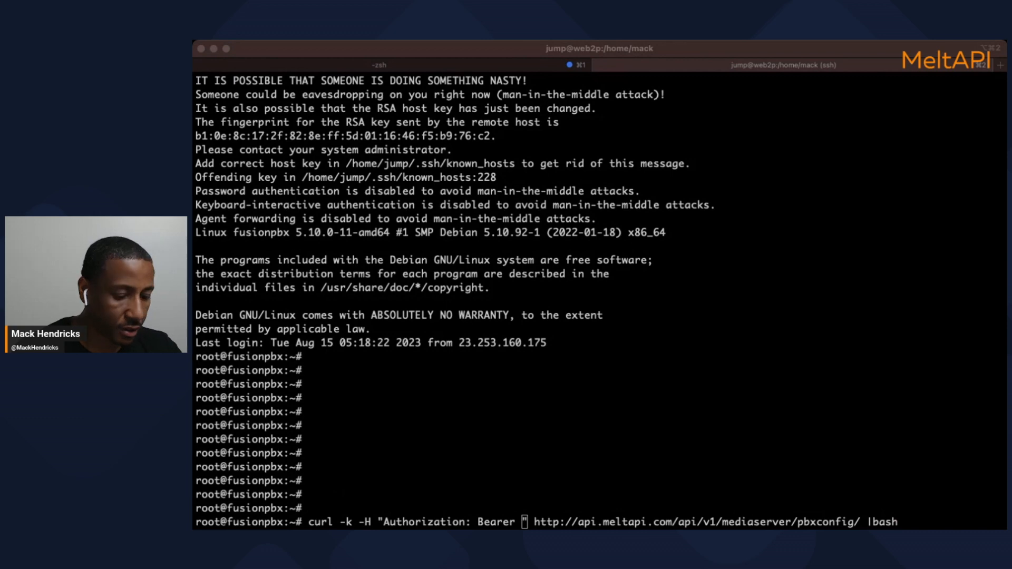
pyautogui.click(575, 511)
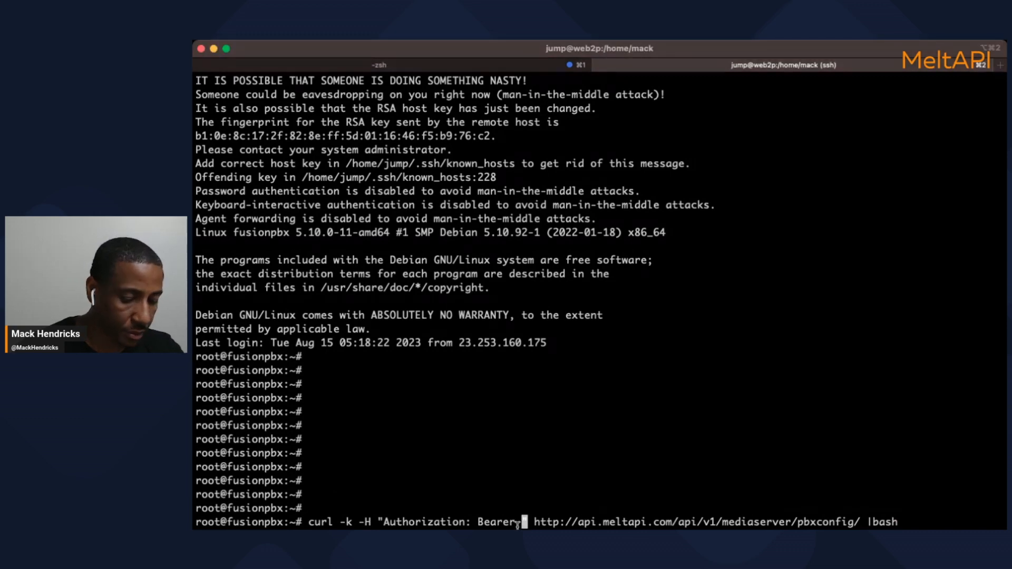
pyautogui.press('super+v')
pyautogui.press('Left')
pyautogui.press('Left')
pyautogui.press('Left')
pyautogui.press('Left')
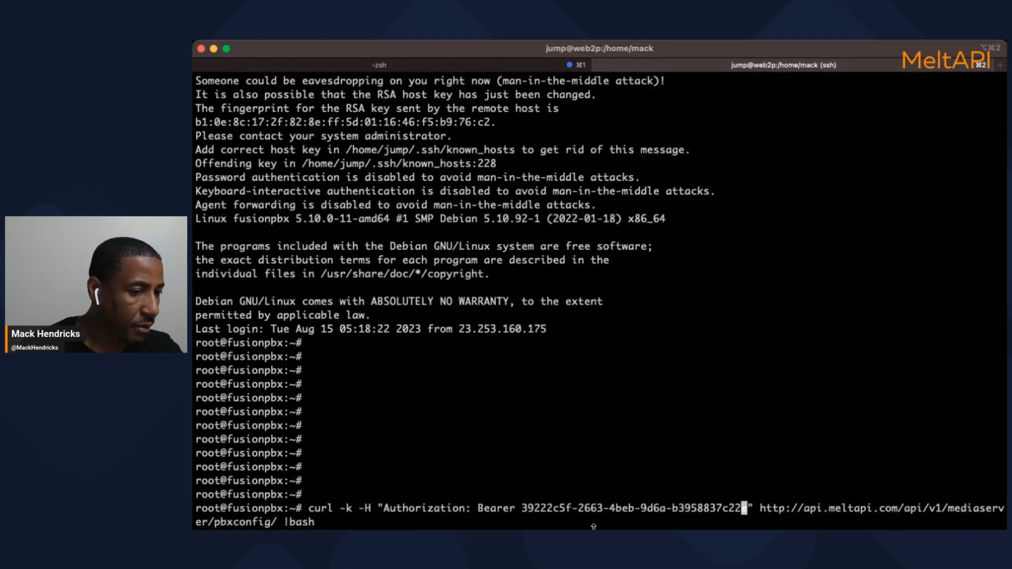
pyautogui.press('Right')
pyautogui.press('Right')
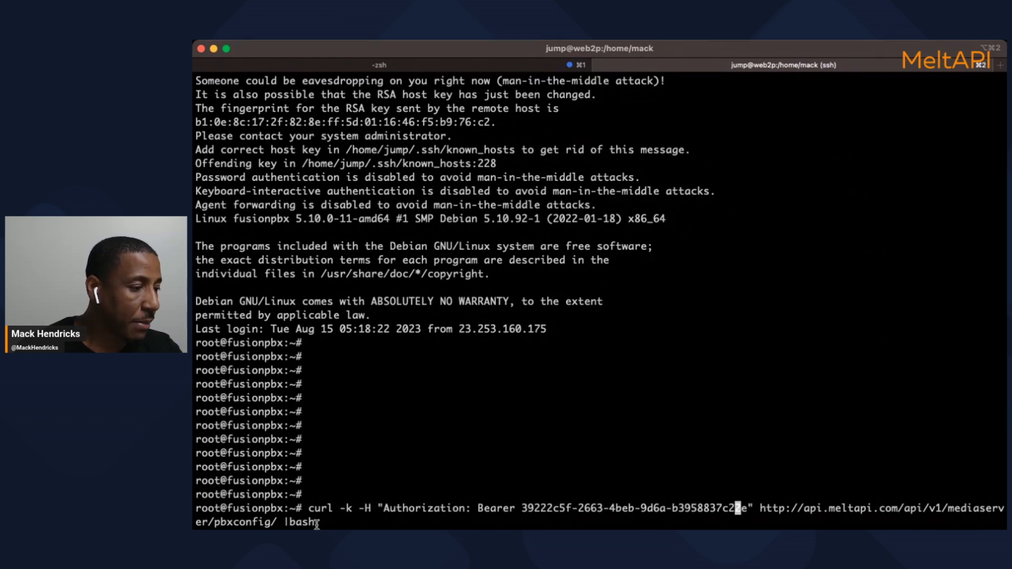
# Run the pbxconfig curl | bash command, which restarts postgresql.service
pyautogui.press('Return')
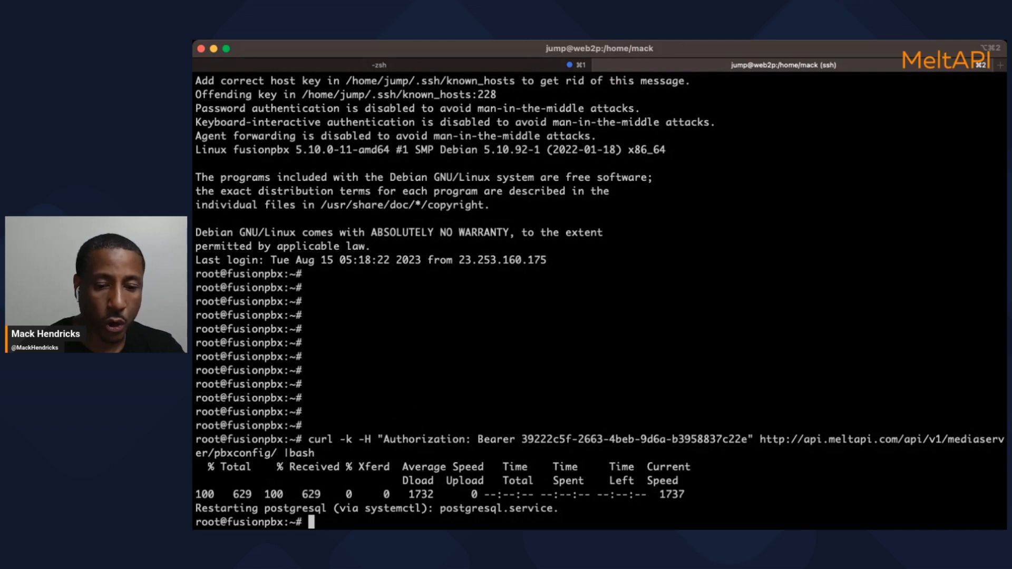
pyautogui.press('super+Tab')
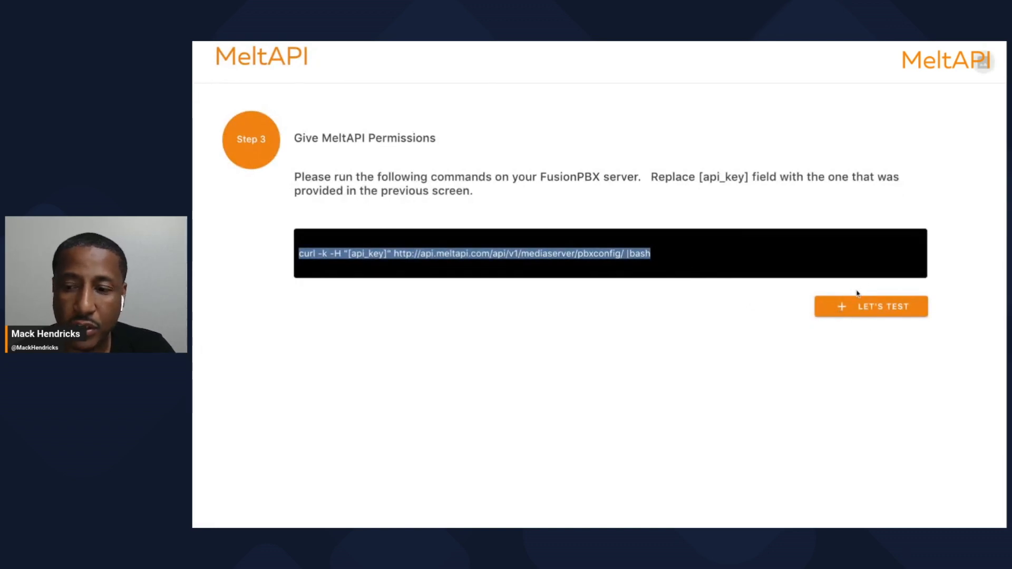
# Run LET'S TEST and review the Step 4 domain list with its Domain IDs
pyautogui.click(865, 311)
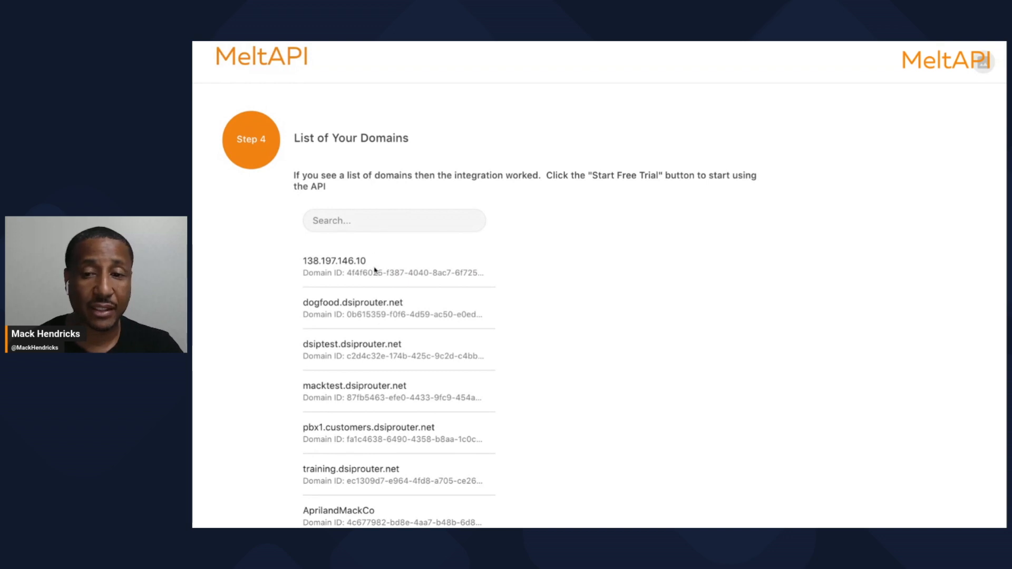
pyautogui.scroll(-1, 416, 354)
pyautogui.scroll(-6, 416, 356)
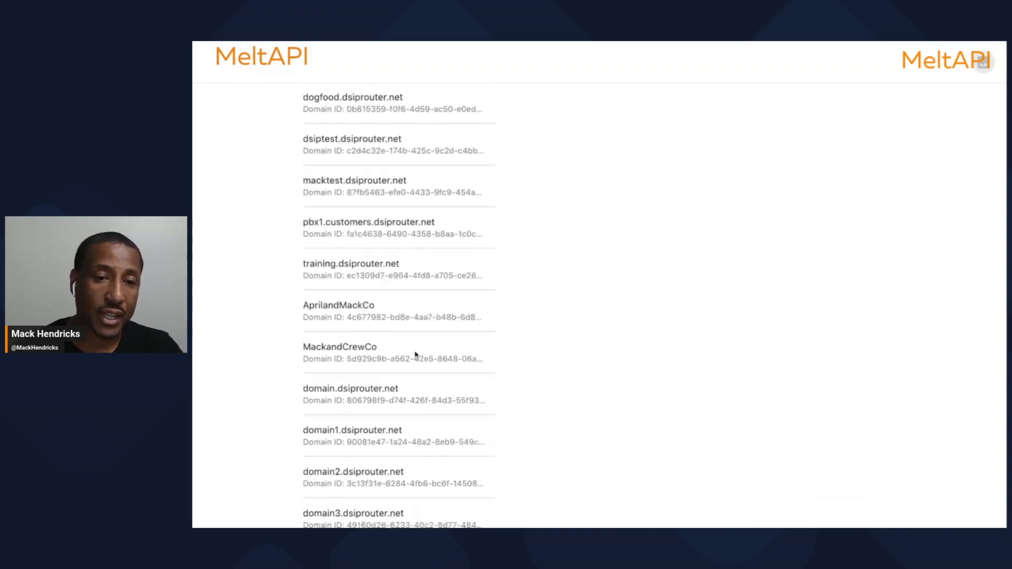
pyautogui.scroll(-8, 415, 355)
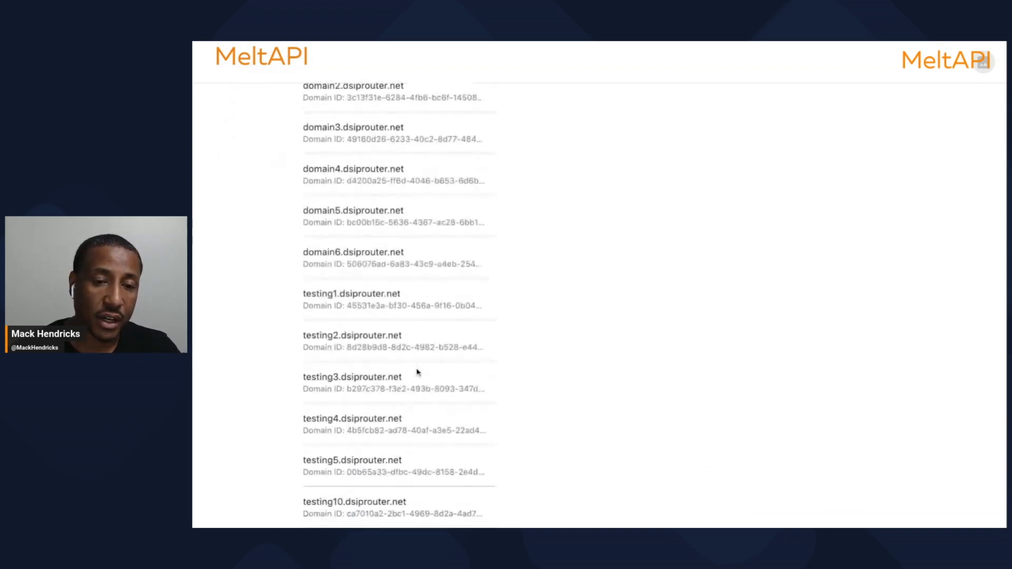
pyautogui.scroll(-1, 417, 373)
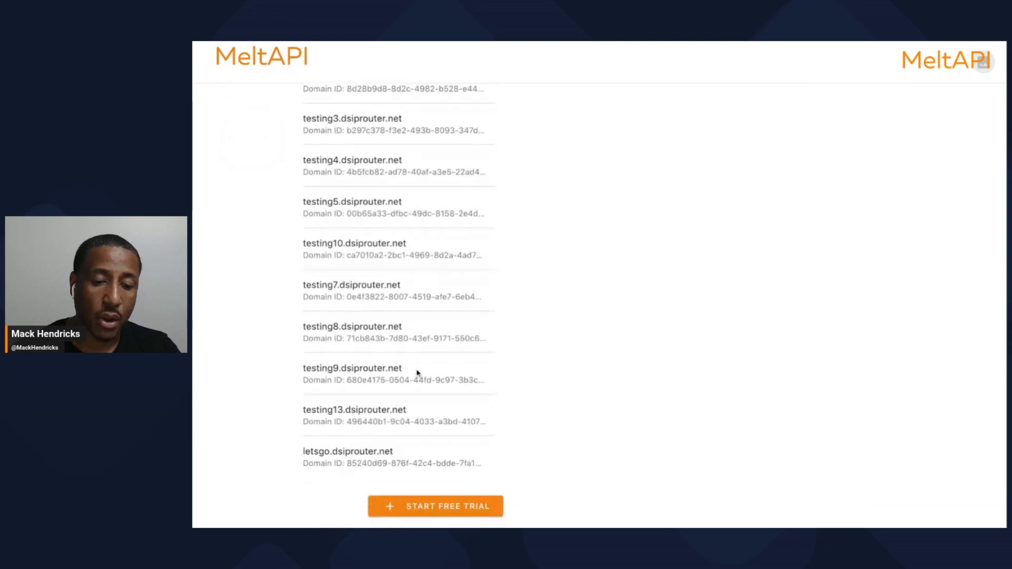
pyautogui.scroll(20, 416, 373)
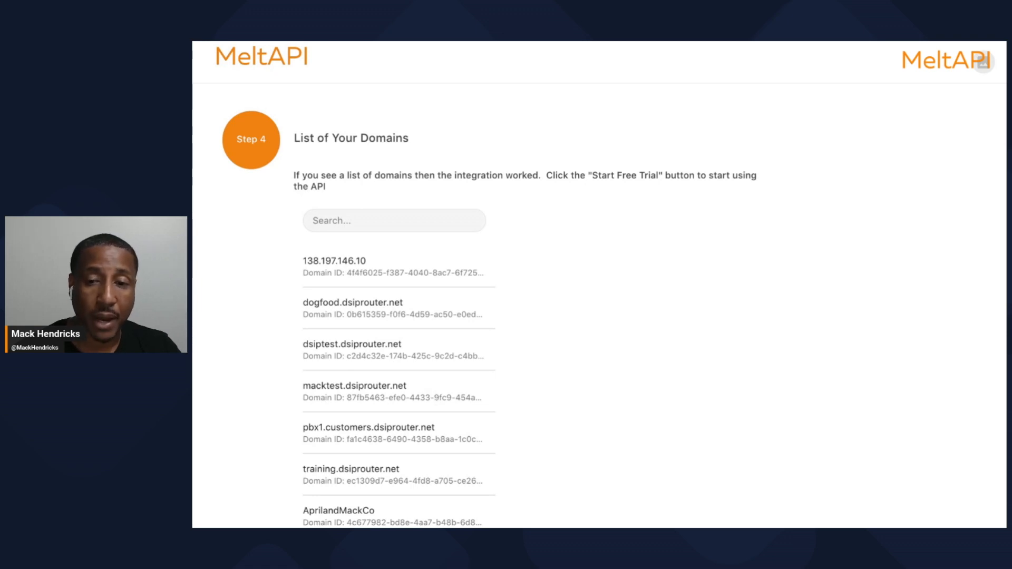
pyautogui.scroll(-5, 600, 304)
pyautogui.scroll(-15, 399, 303)
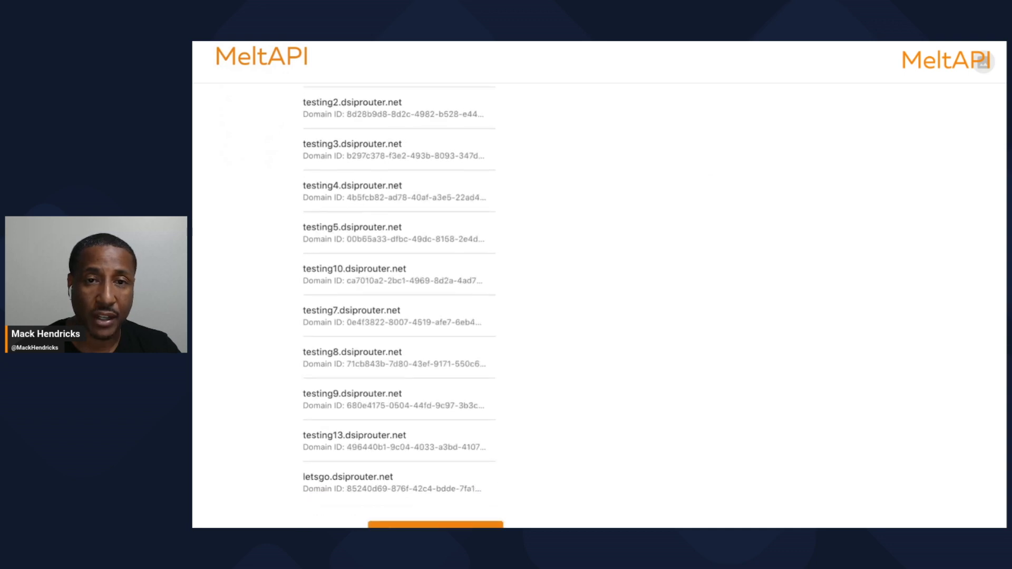
pyautogui.scroll(-1, 414, 279)
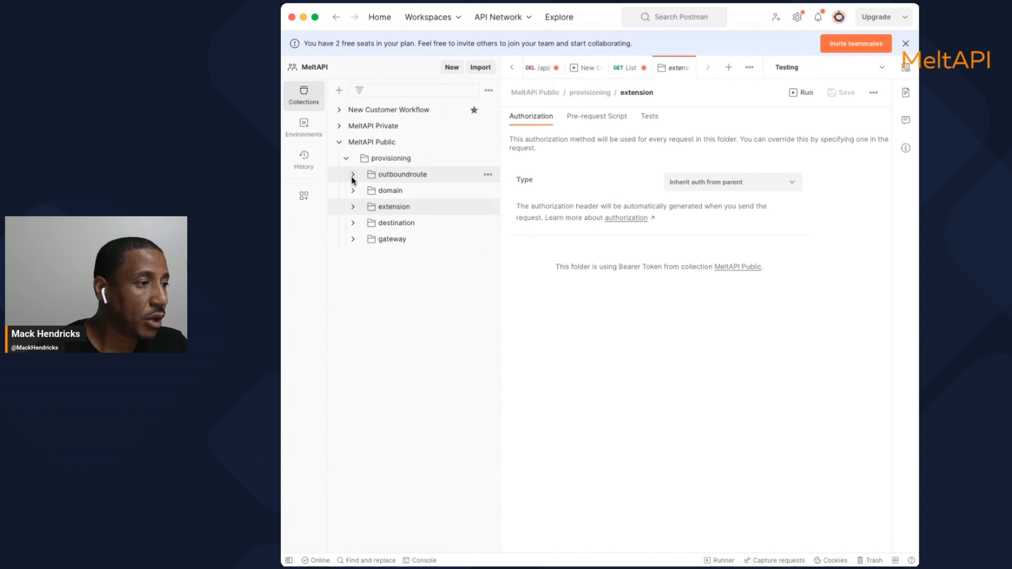
# Expand the outboundroute, domain, extension, destination and gateway folders under MeltAPI Public > provisioning
pyautogui.click(353, 175)
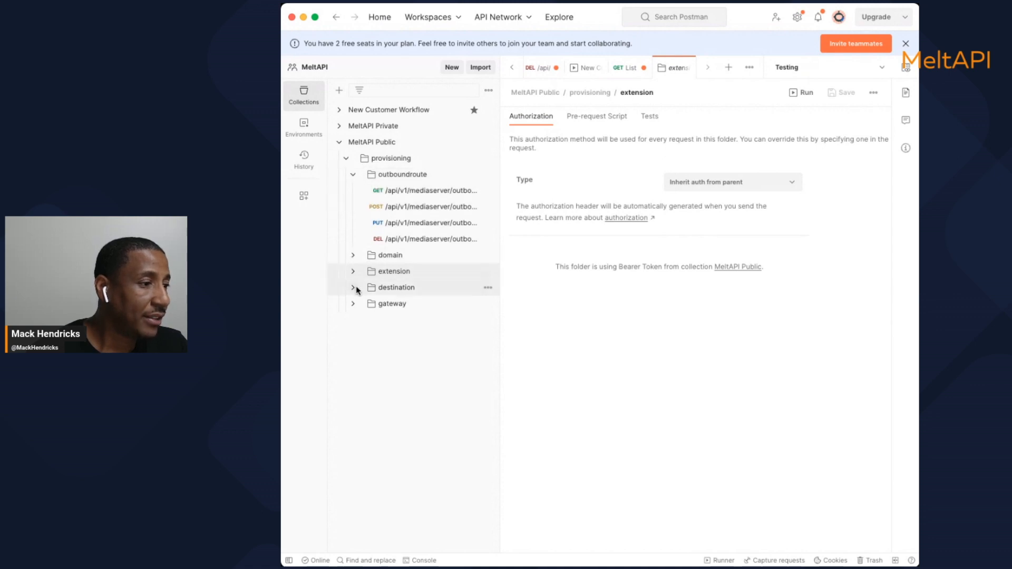
pyautogui.click(351, 255)
pyautogui.click(360, 304)
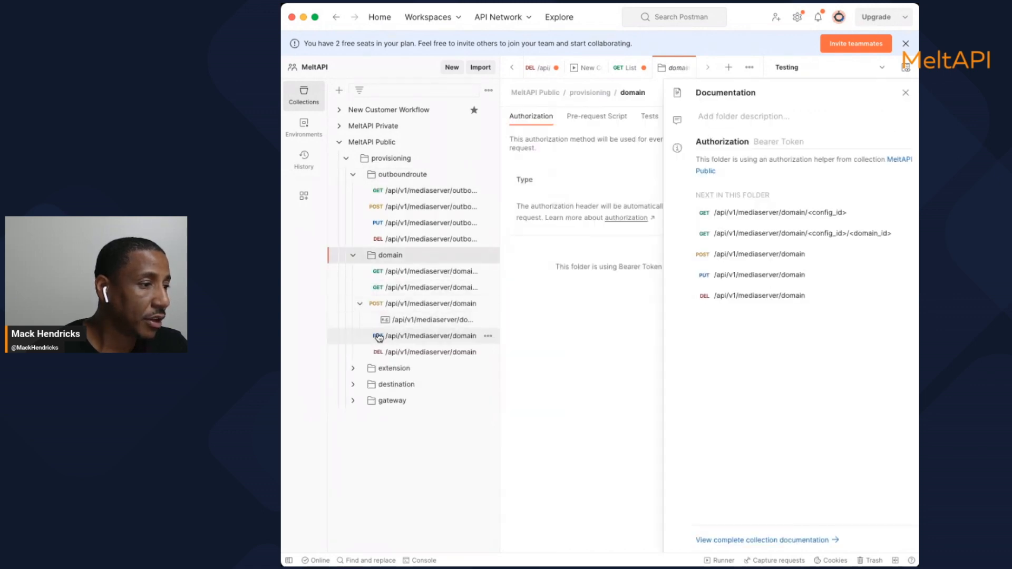
pyautogui.click(353, 369)
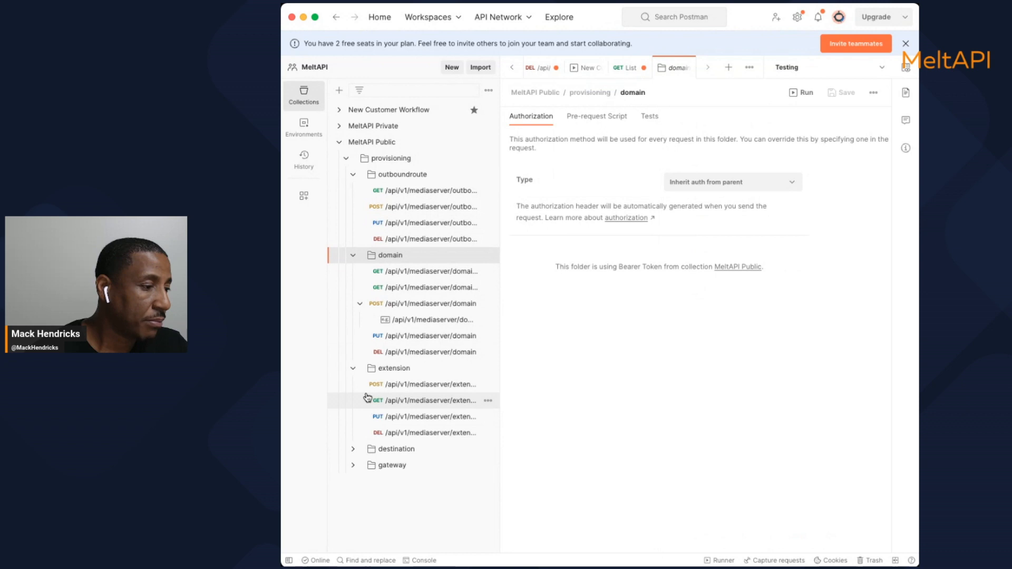
pyautogui.click(353, 450)
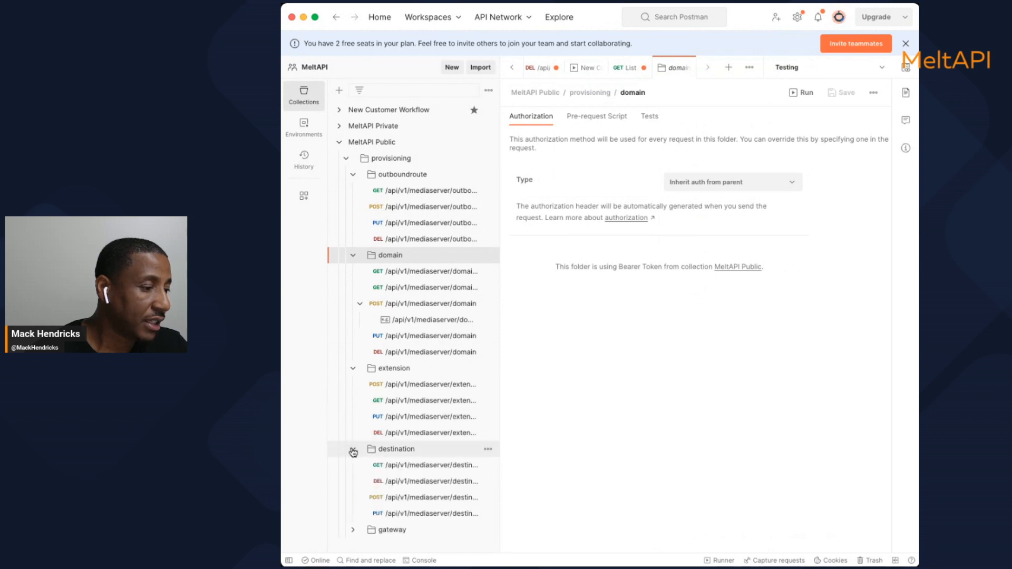
pyautogui.click(353, 530)
pyautogui.scroll(-2, 362, 514)
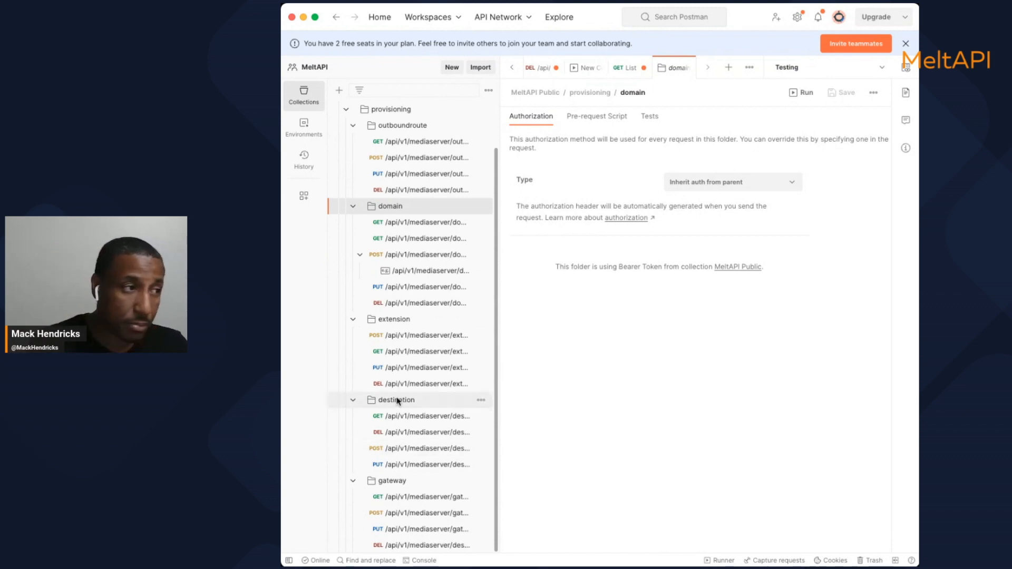
pyautogui.scroll(2, 452, 316)
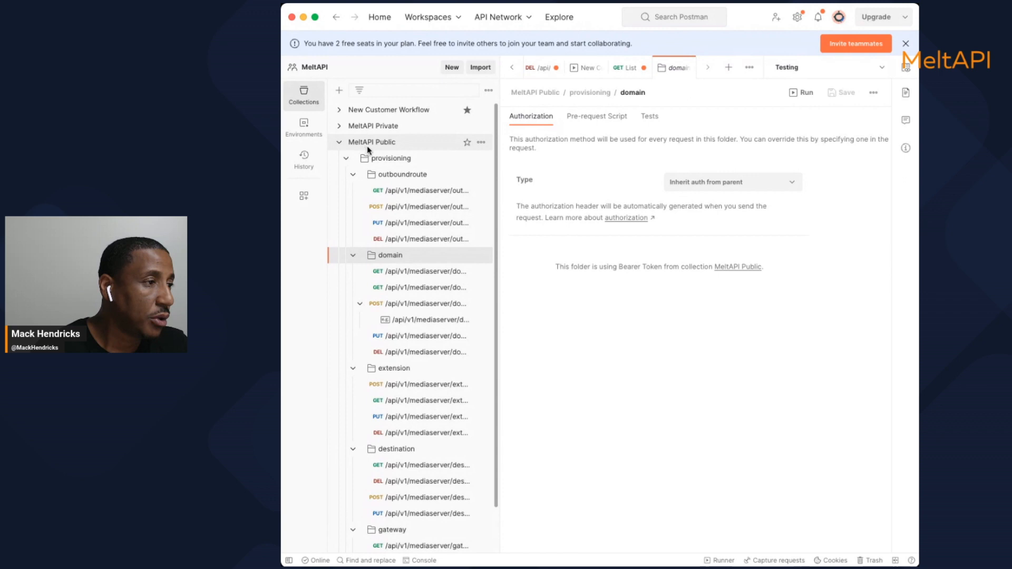
# In the Testing environment, replace MELTAPI_TOKEN's current value with the pasted access token
pyautogui.click(302, 130)
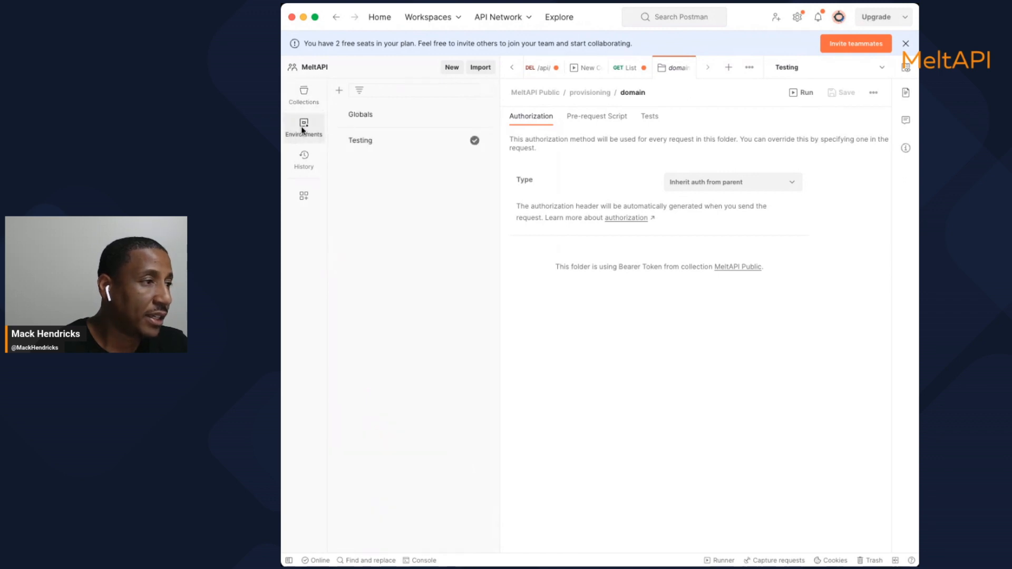
pyautogui.click(359, 141)
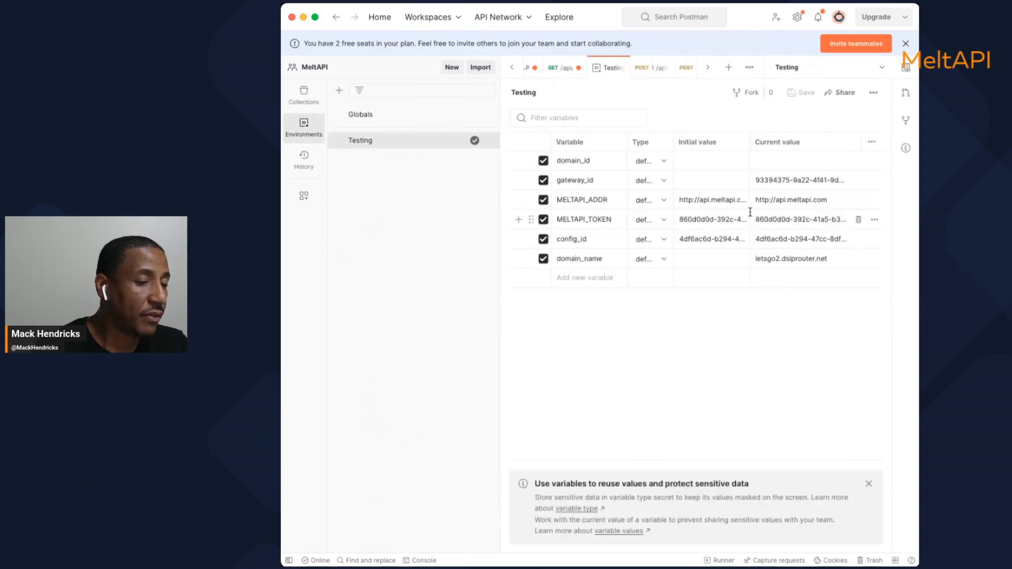
pyautogui.click(791, 219)
pyautogui.tripleClick(786, 219)
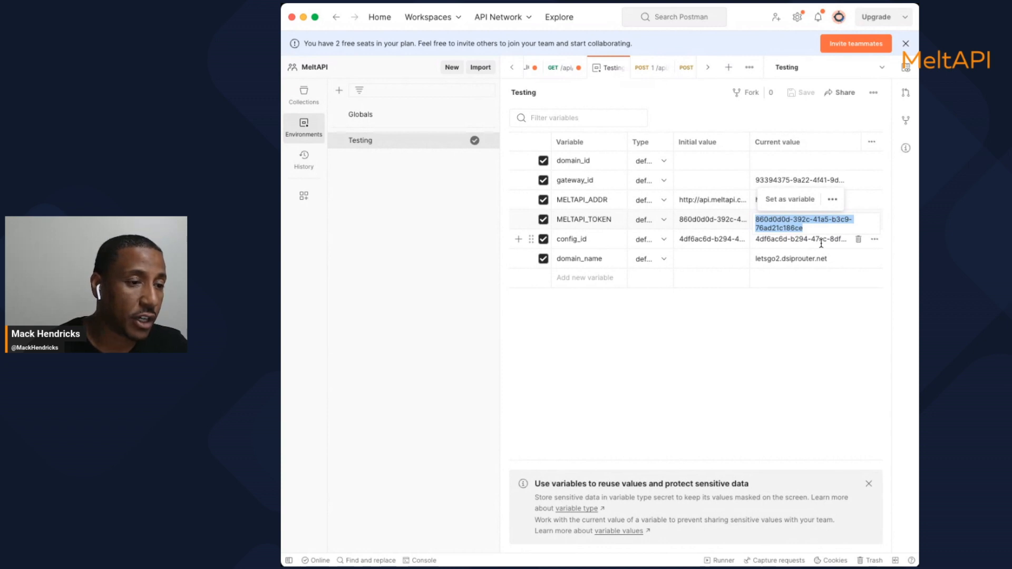
pyautogui.press('BackSpace')
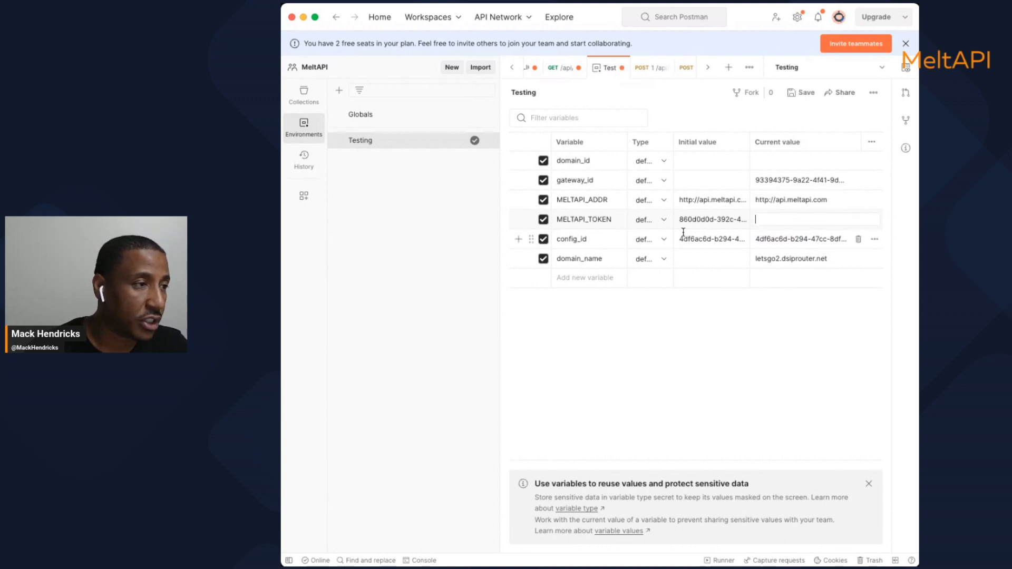
pyautogui.click(923, 306)
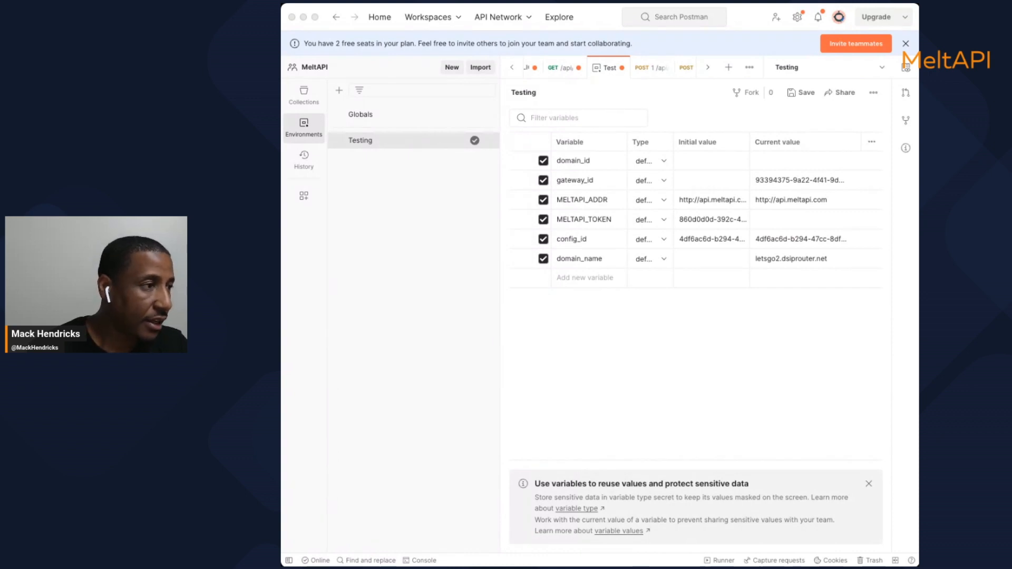
pyautogui.click(549, 532)
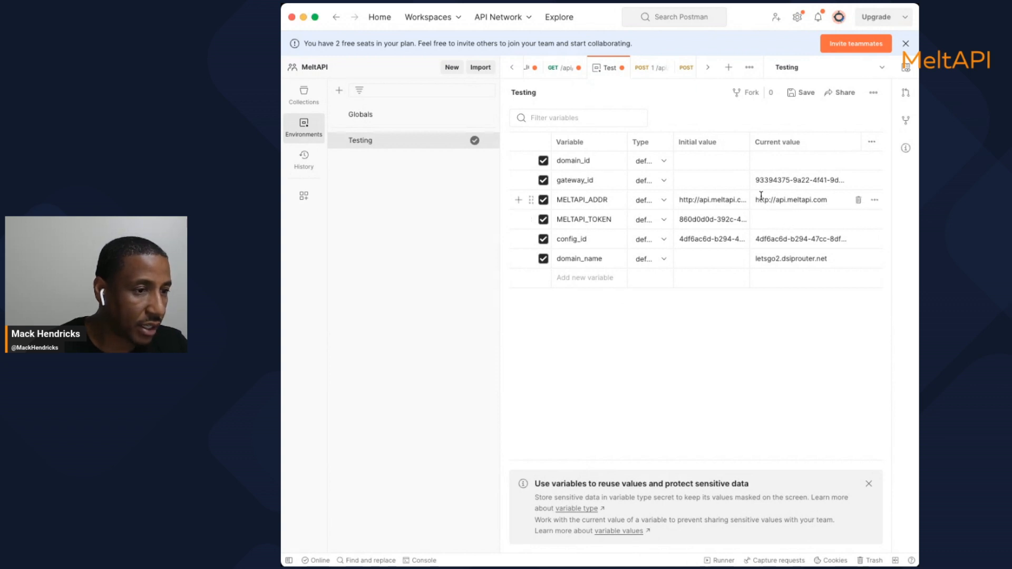
pyautogui.click(759, 220)
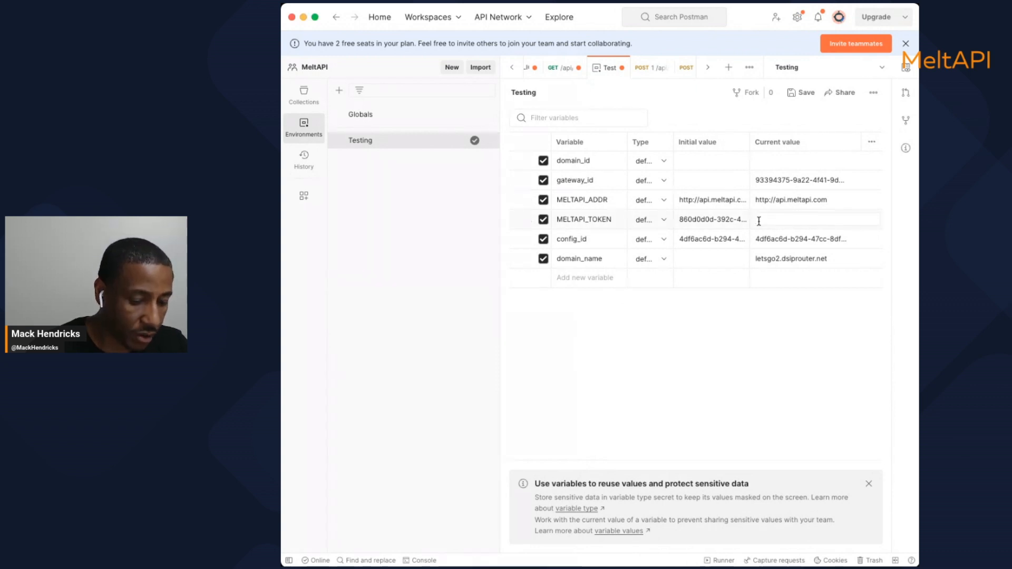
pyautogui.press('super+v')
# Replace config_id's current value with the new Config ID and save the environment
pyautogui.doubleClick(761, 238)
pyautogui.press('super+a')
pyautogui.press('BackSpace')
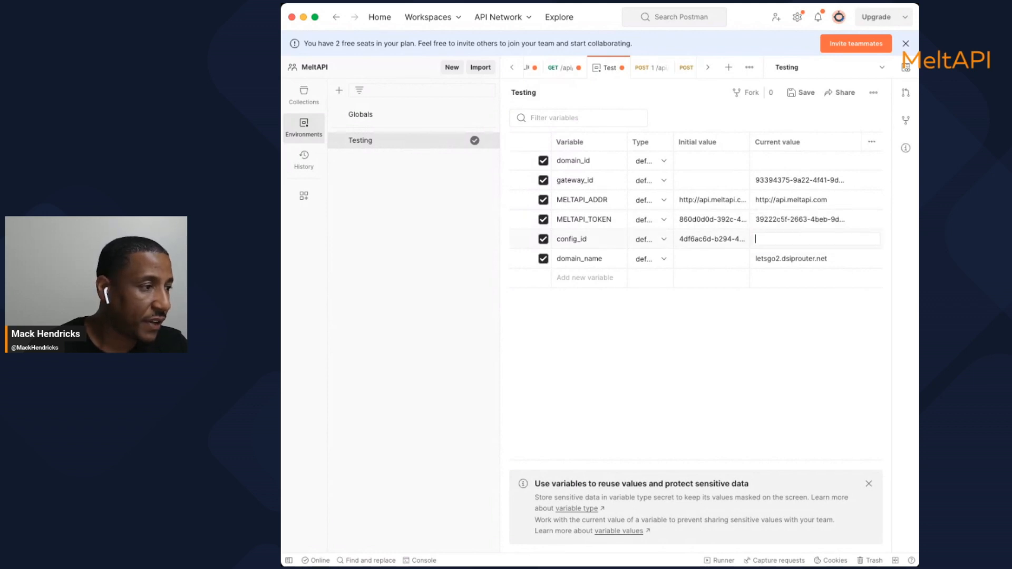
pyautogui.press('super+Tab')
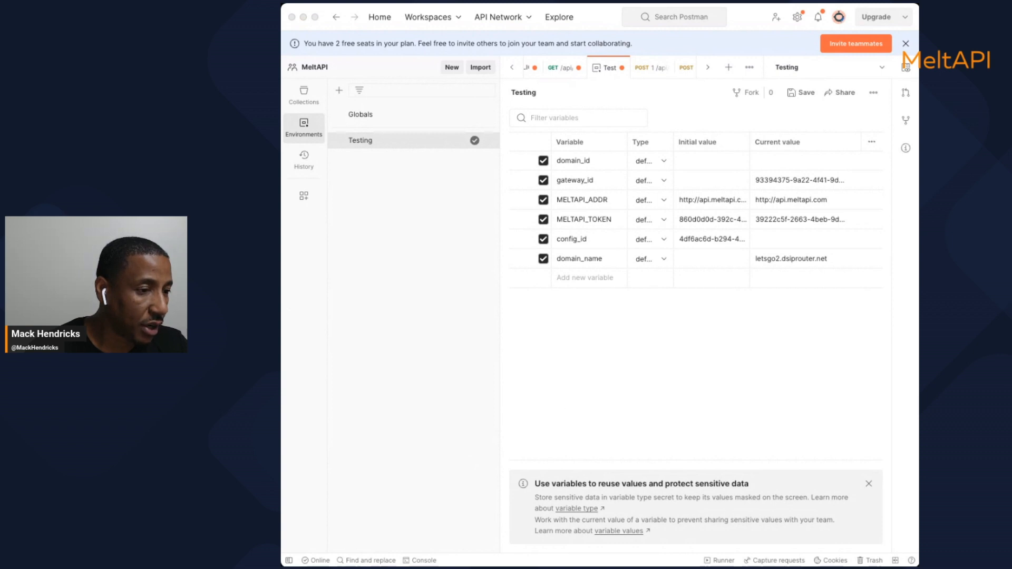
pyautogui.click(759, 240)
pyautogui.write('e27343d4-b032-434f-894c-c00aff248739')
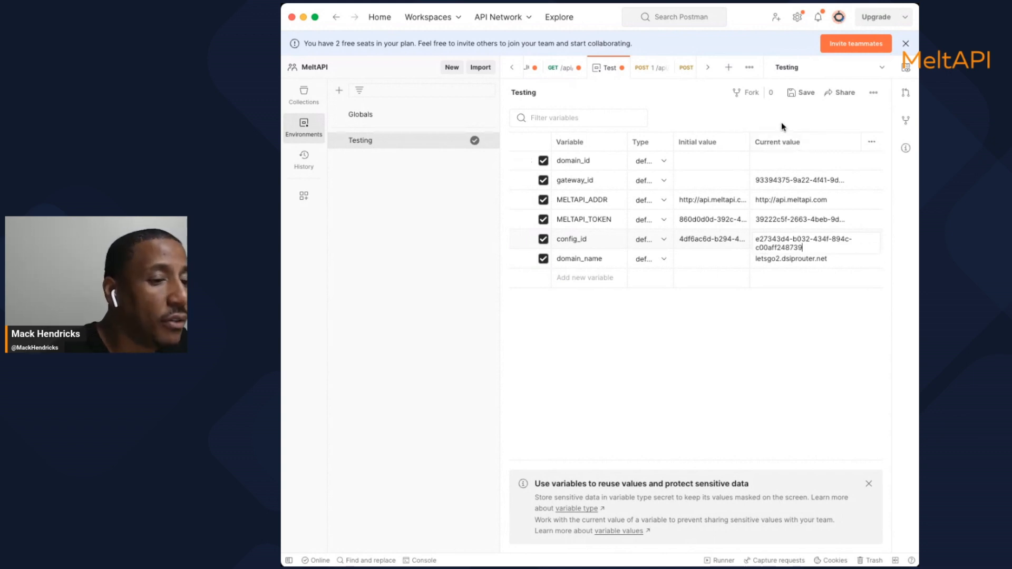
pyautogui.click(773, 248)
pyautogui.click(769, 260)
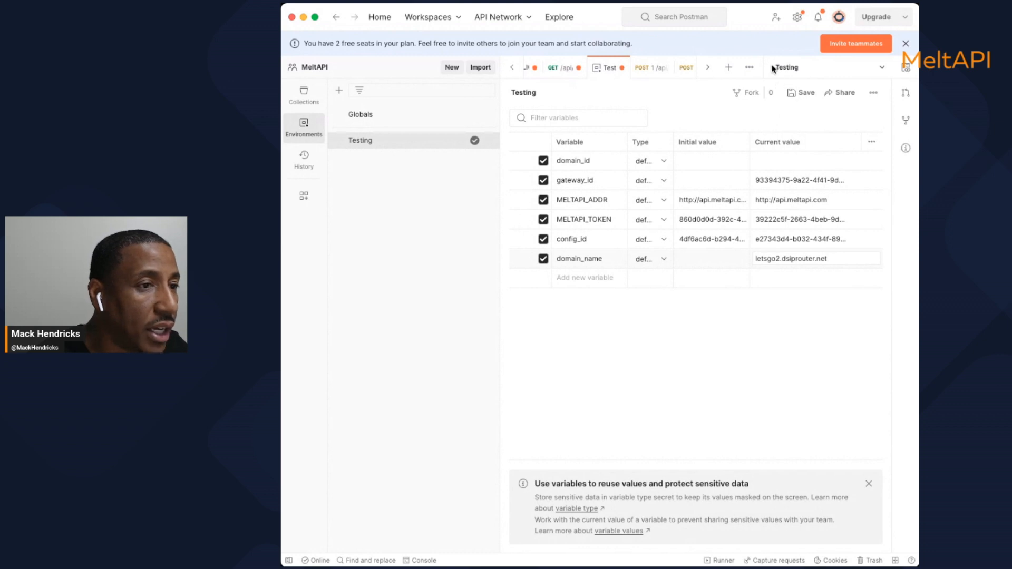
pyautogui.click(802, 92)
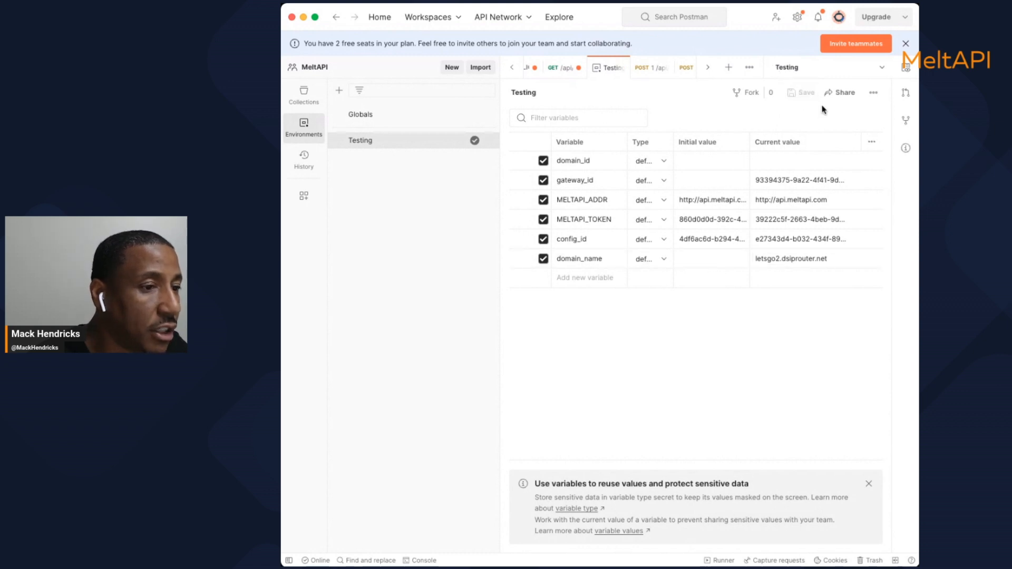
# In the GET domain request, replace the UUID after domain/ with the new config ID
pyautogui.click(301, 99)
pyautogui.click(302, 97)
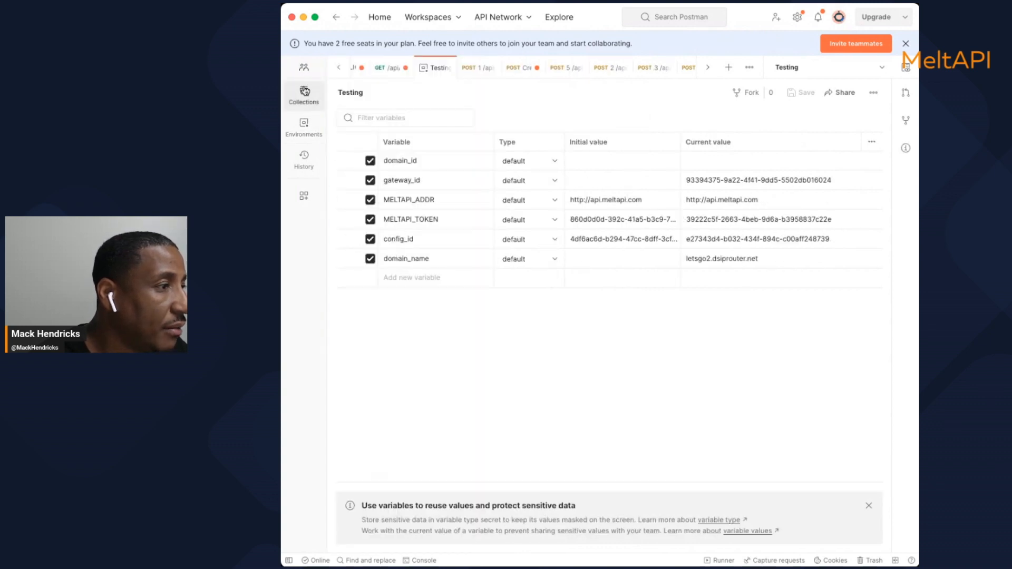
pyautogui.click(304, 93)
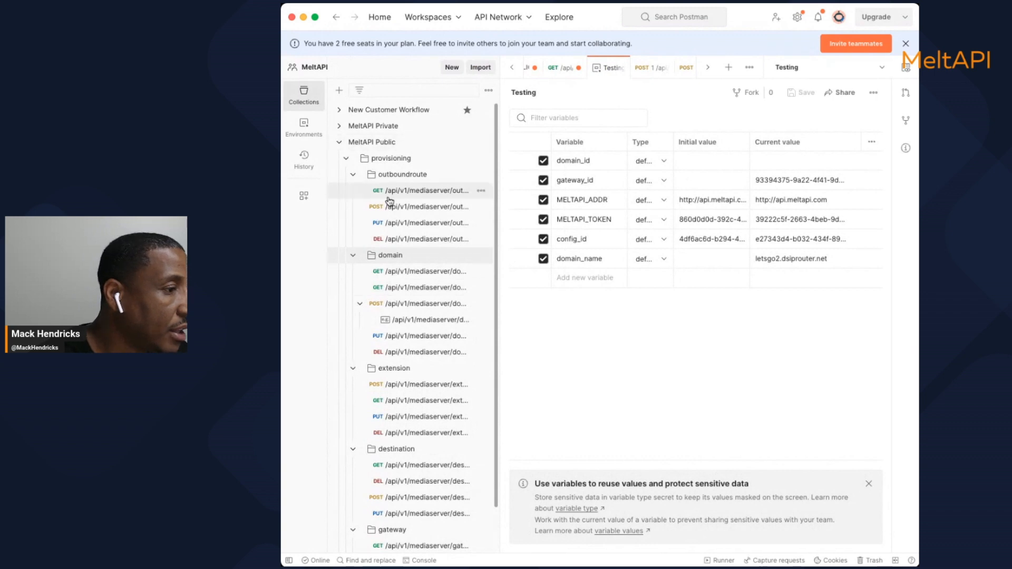
pyautogui.click(381, 274)
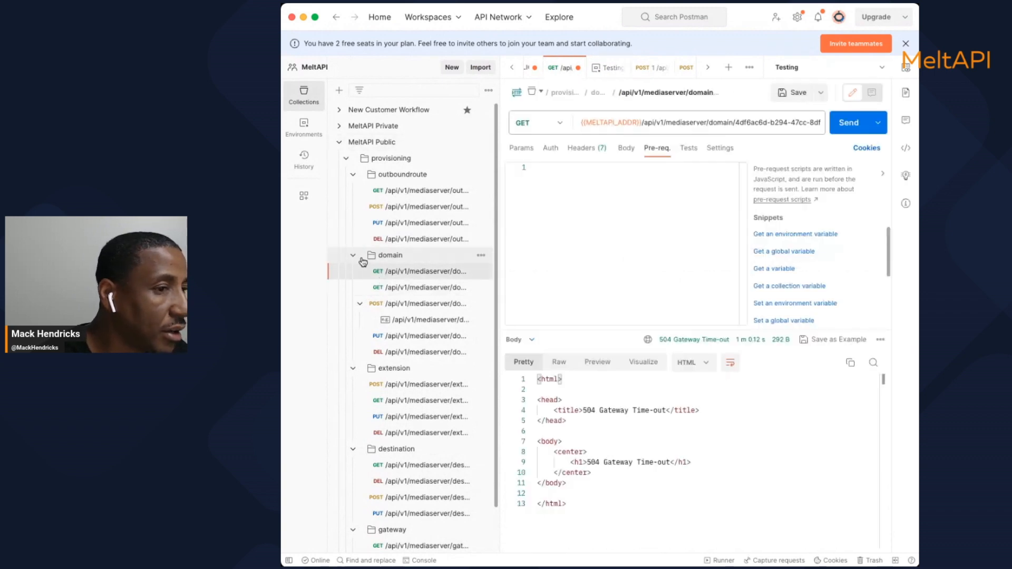
pyautogui.click(736, 121)
pyautogui.moveTo(736, 120); pyautogui.dragTo(776, 130)
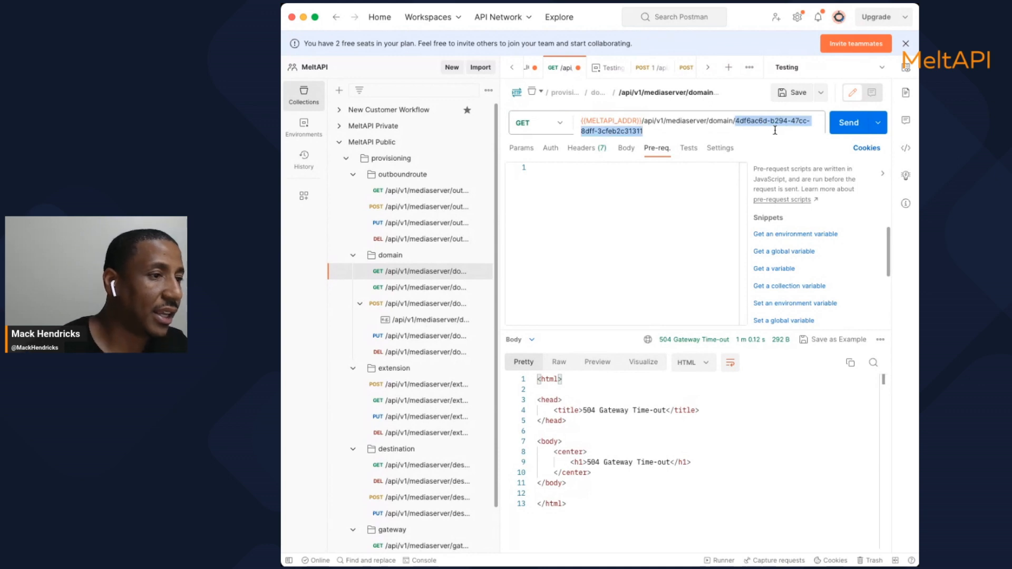
pyautogui.press('BackSpace')
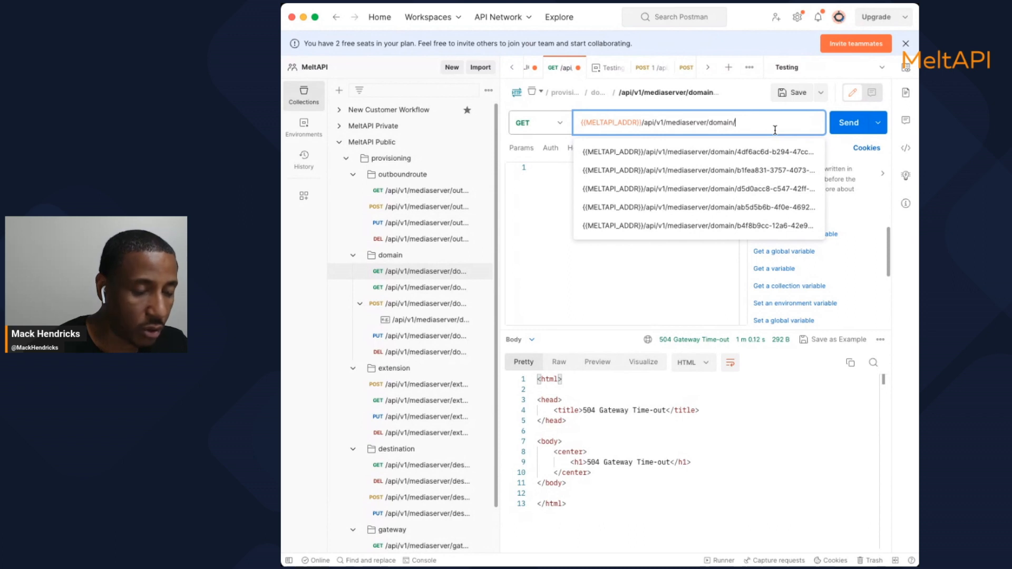
pyautogui.write('e27343d4-b032-434f-894c-c00aff218739')
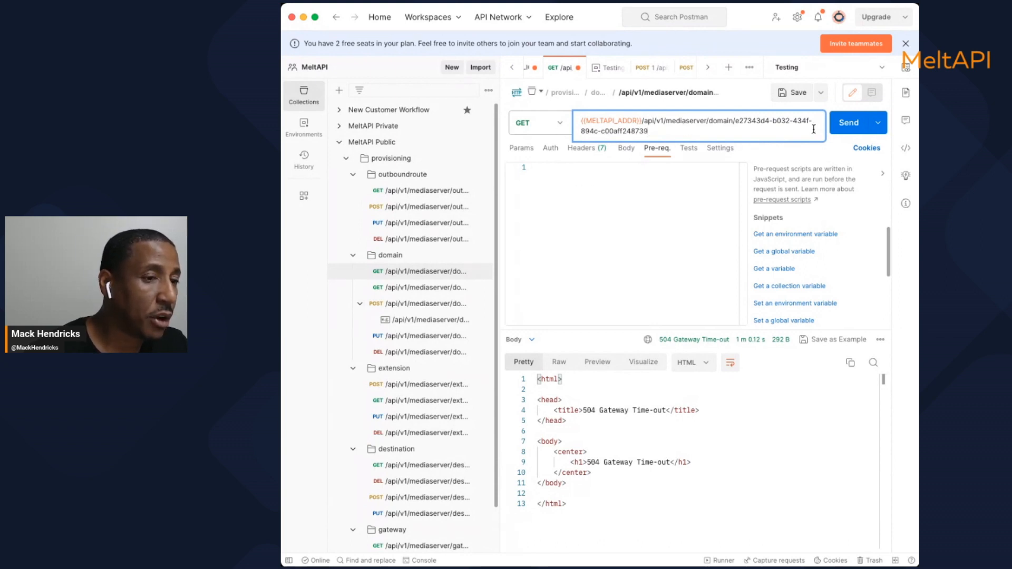
# Send the request and review the 200 OK response reporting 26 domains found
pyautogui.click(847, 130)
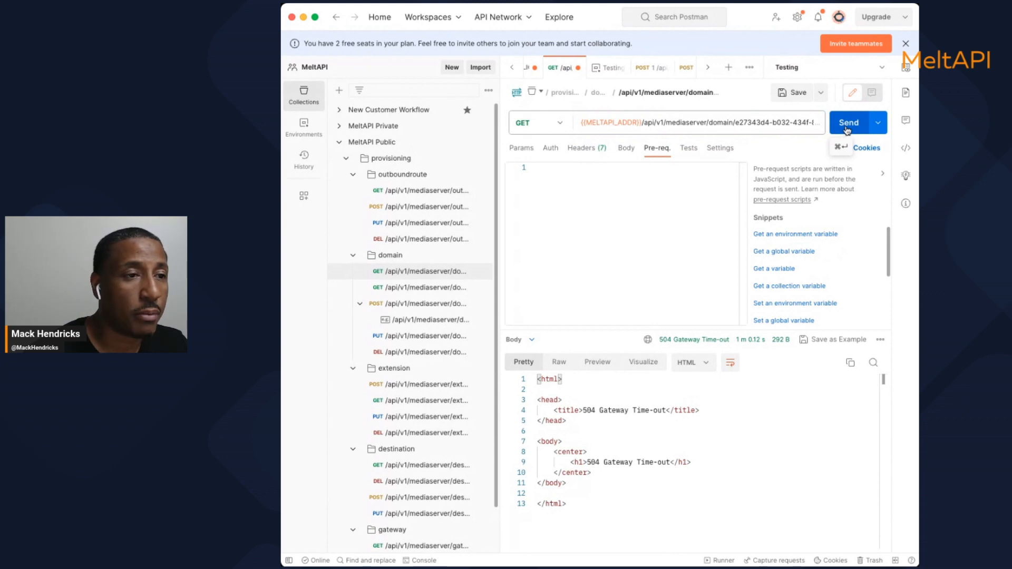
pyautogui.click(848, 131)
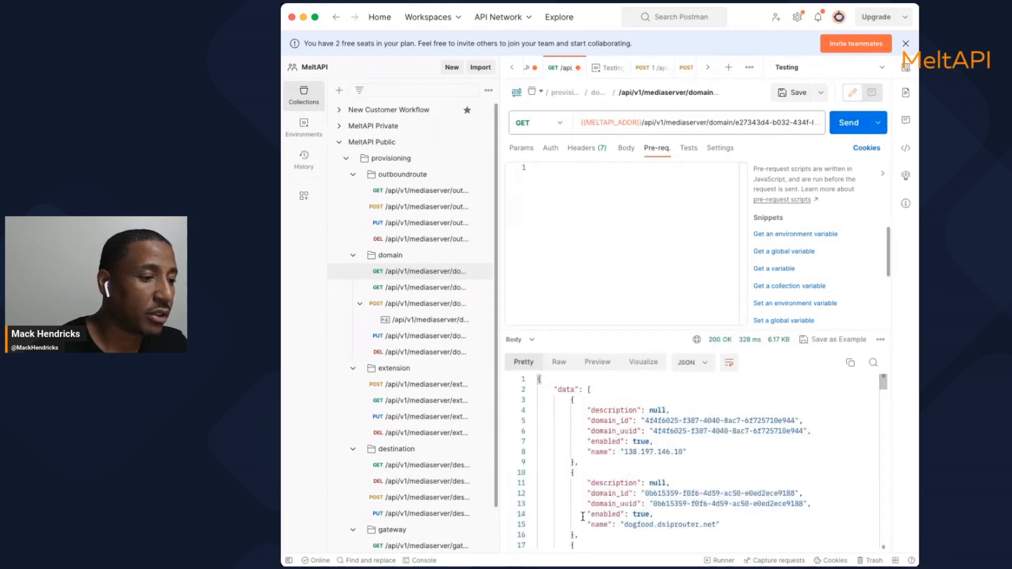
pyautogui.scroll(-4, 590, 466)
pyautogui.scroll(-7, 592, 467)
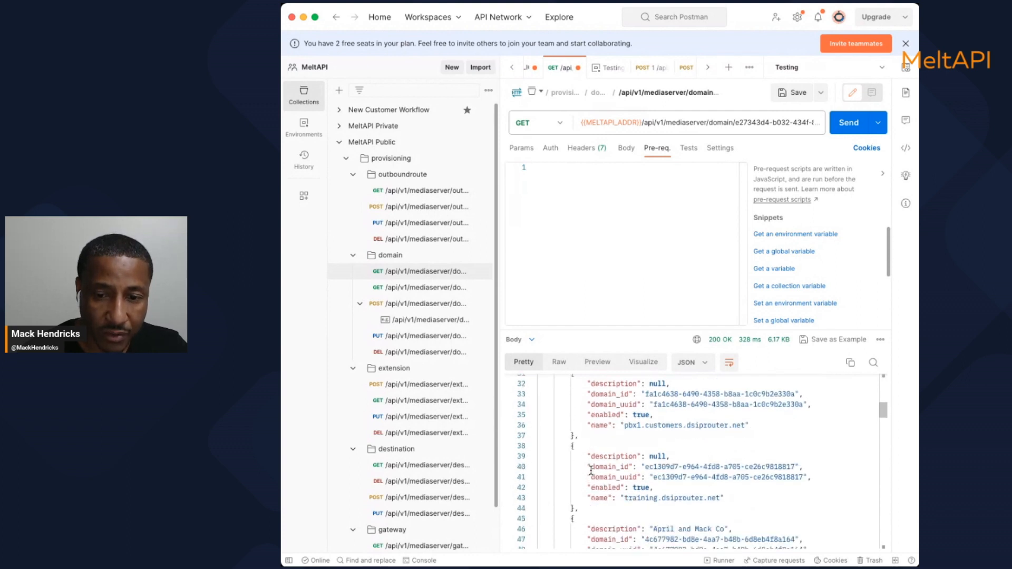
pyautogui.scroll(-7, 591, 471)
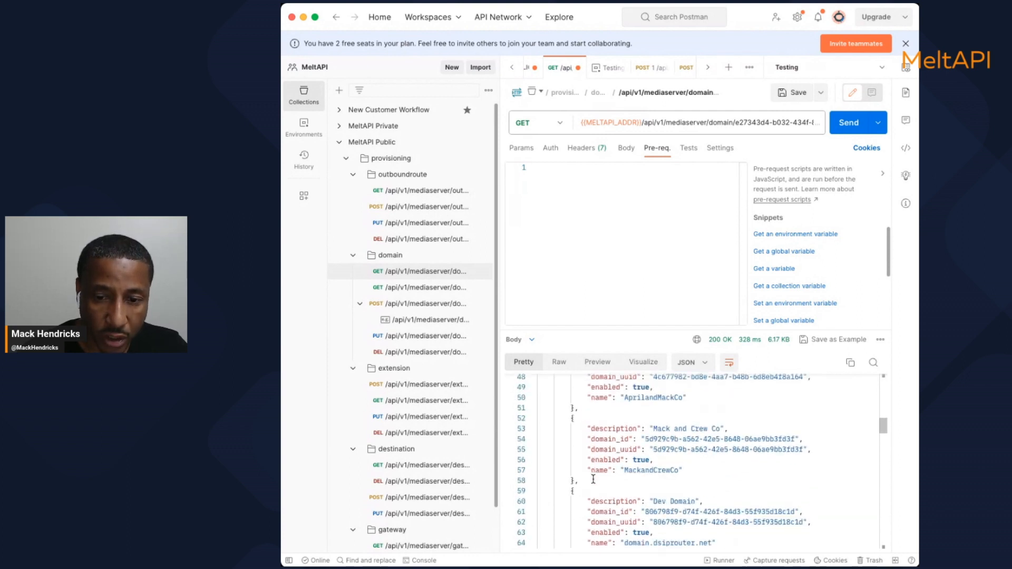
pyautogui.scroll(-20, 594, 480)
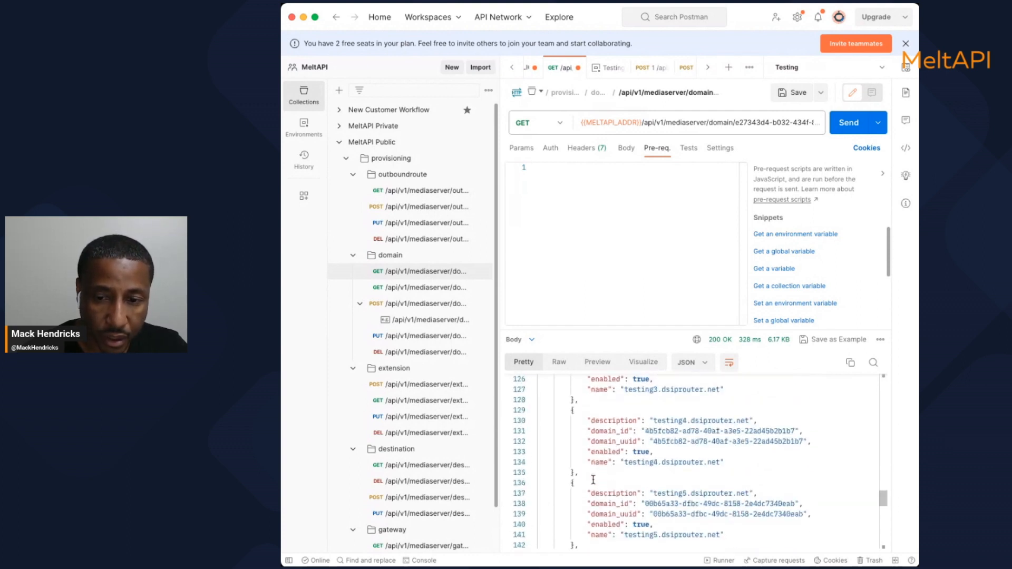
pyautogui.scroll(-7, 593, 480)
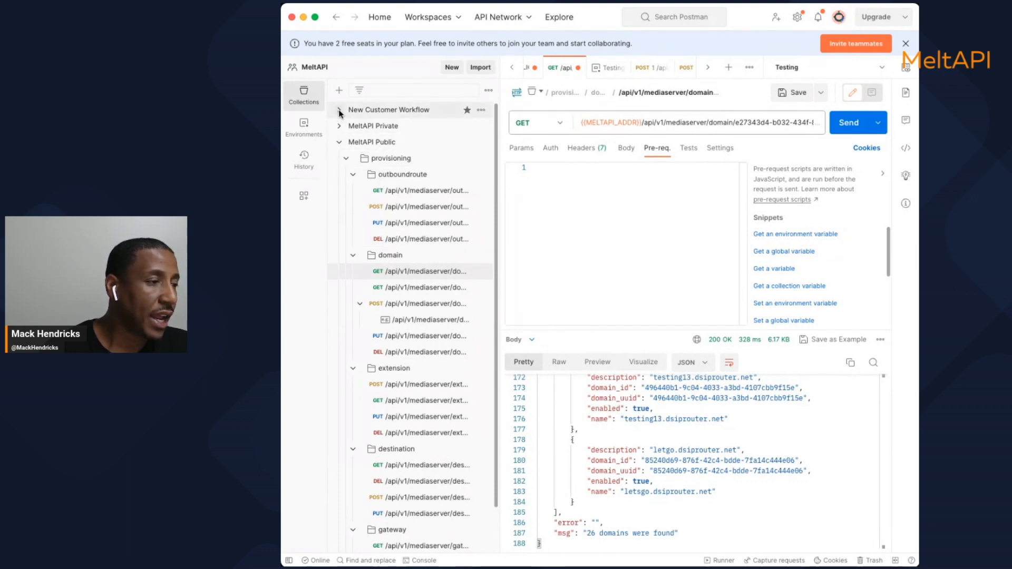
# Open the New Customer Workflow collection and the Testing environment's variables
pyautogui.click(372, 111)
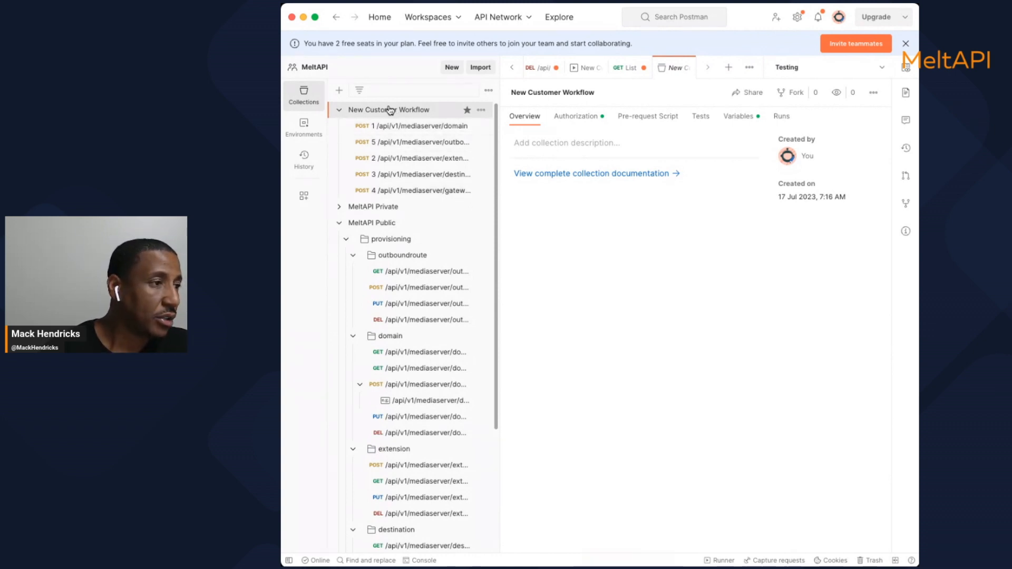
pyautogui.click(304, 95)
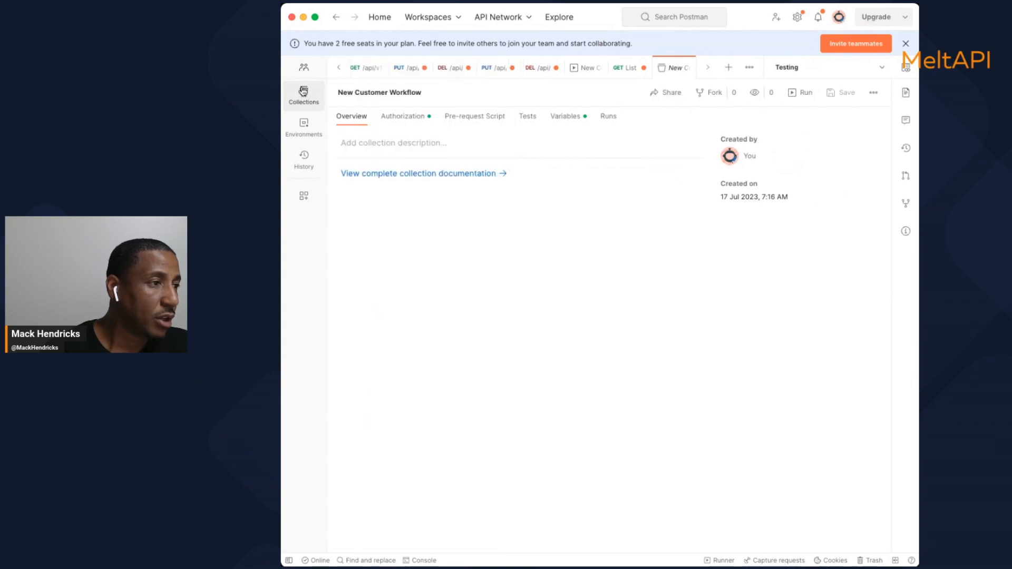
pyautogui.click(305, 135)
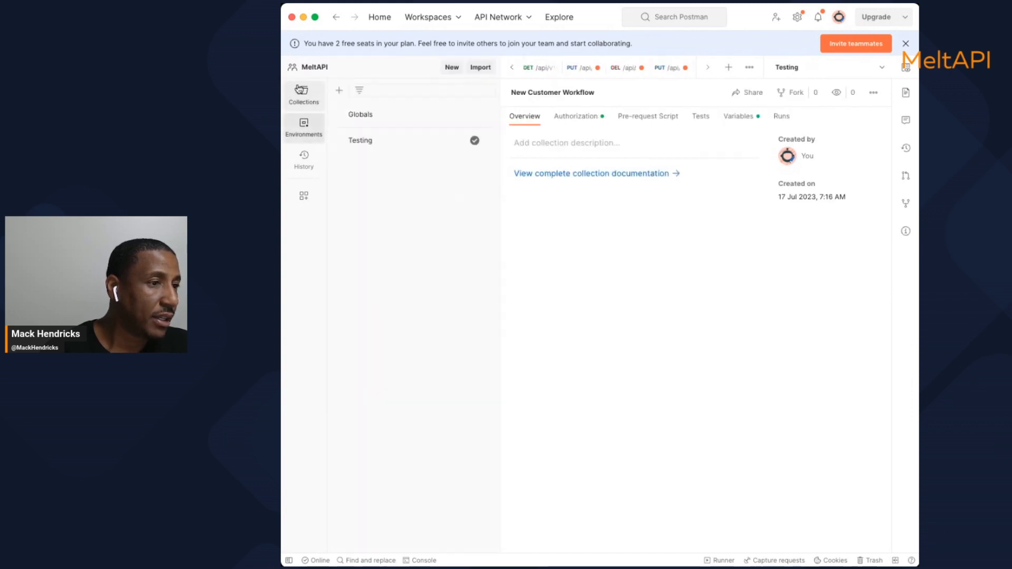
pyautogui.click(372, 142)
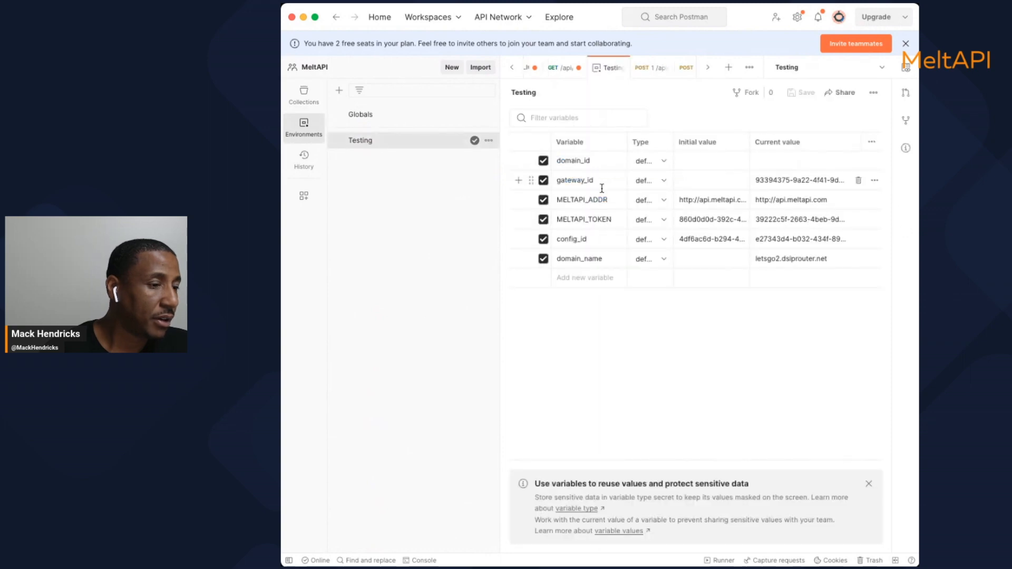
# Change domain_name from letsgo2.dsiprouter.net to letsgo3.dsiprouter.net and save the environment
pyautogui.click(778, 259)
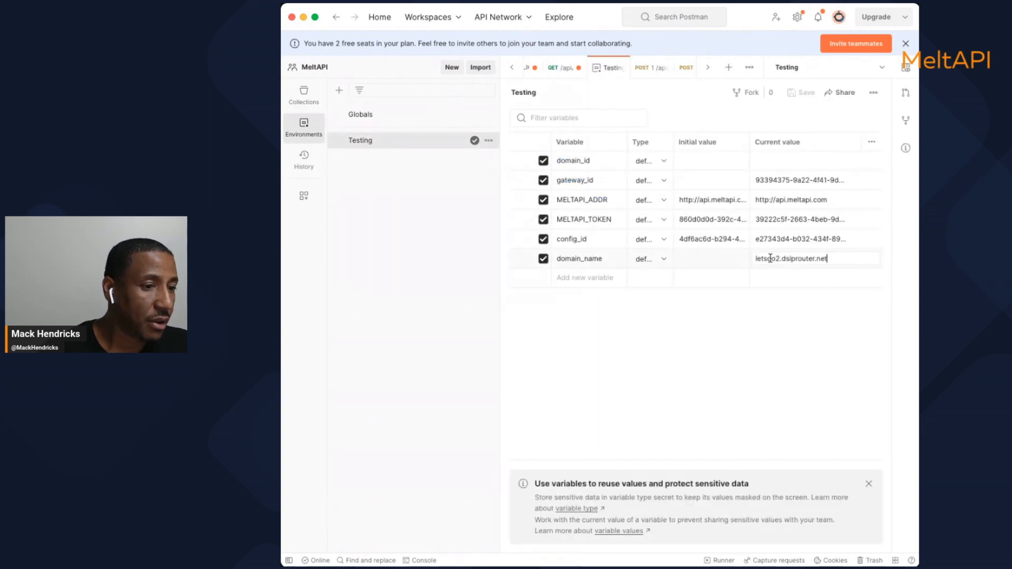
pyautogui.press('BackSpace')
pyautogui.write('3')
pyautogui.click(780, 274)
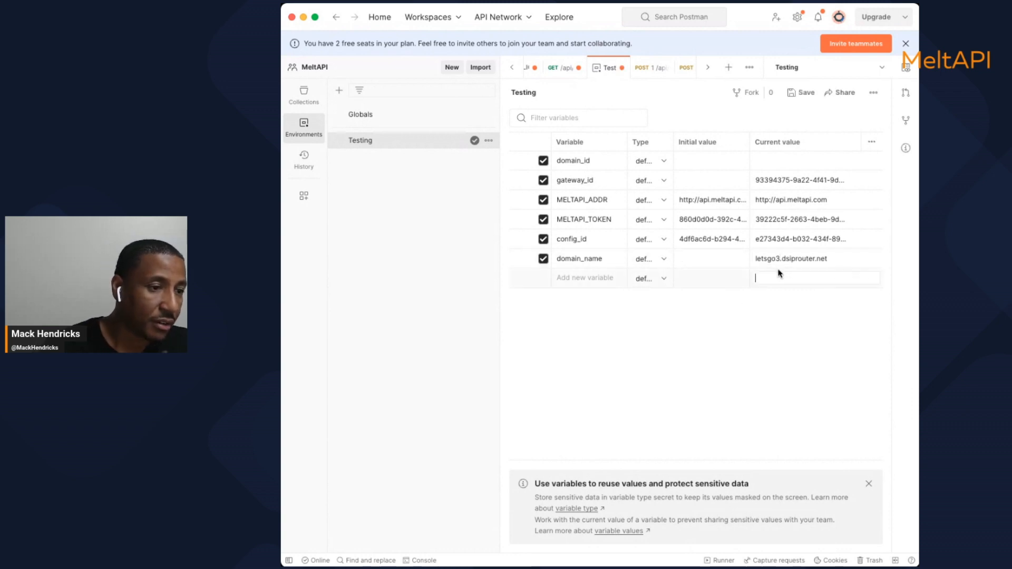
pyautogui.click(763, 316)
pyautogui.click(757, 259)
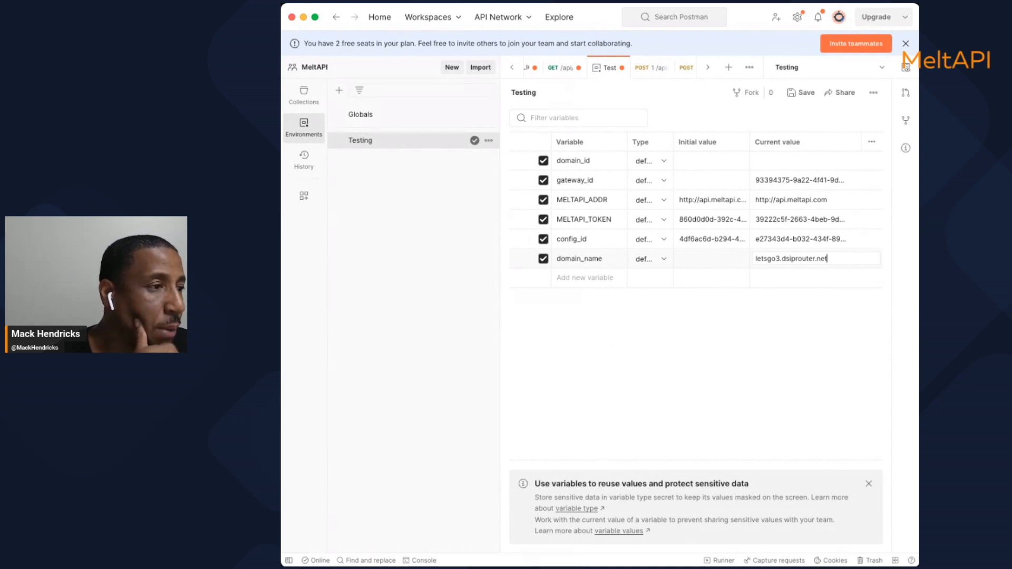
pyautogui.click(803, 94)
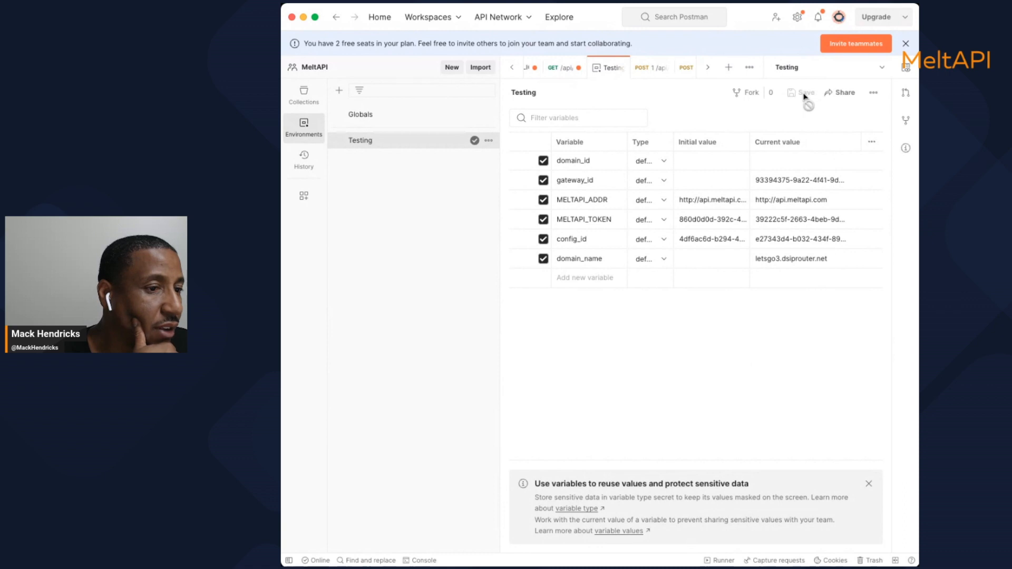
# Open the Collection Runner for New Customer Workflow and drag outboundroute to the end of the run order
pyautogui.click(304, 95)
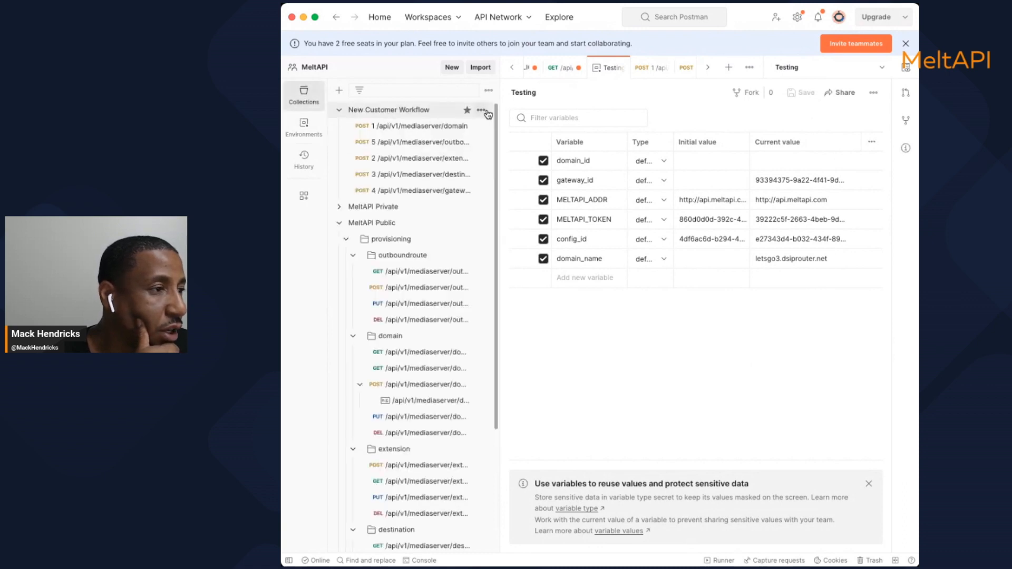
pyautogui.click(480, 109)
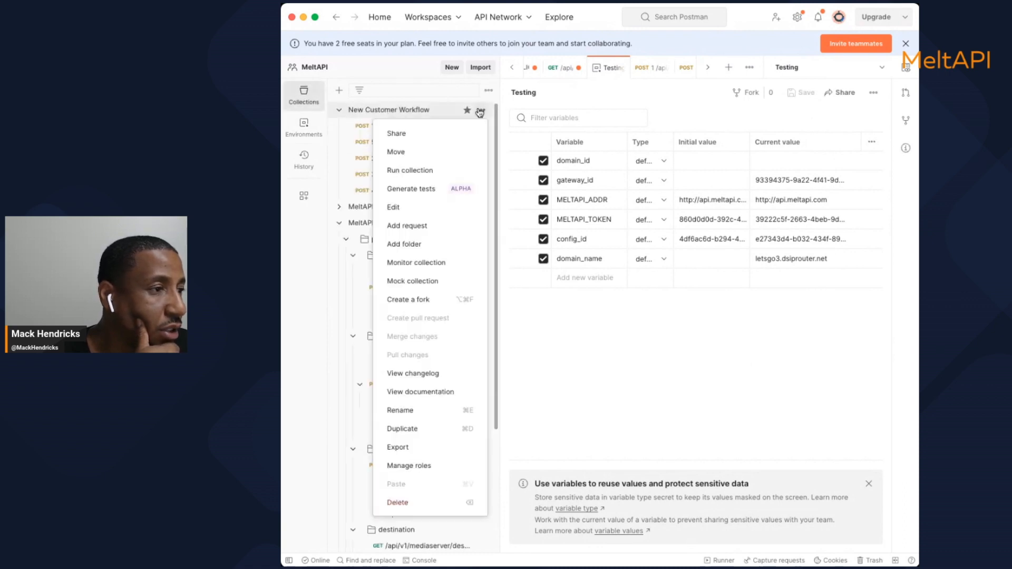
pyautogui.click(414, 170)
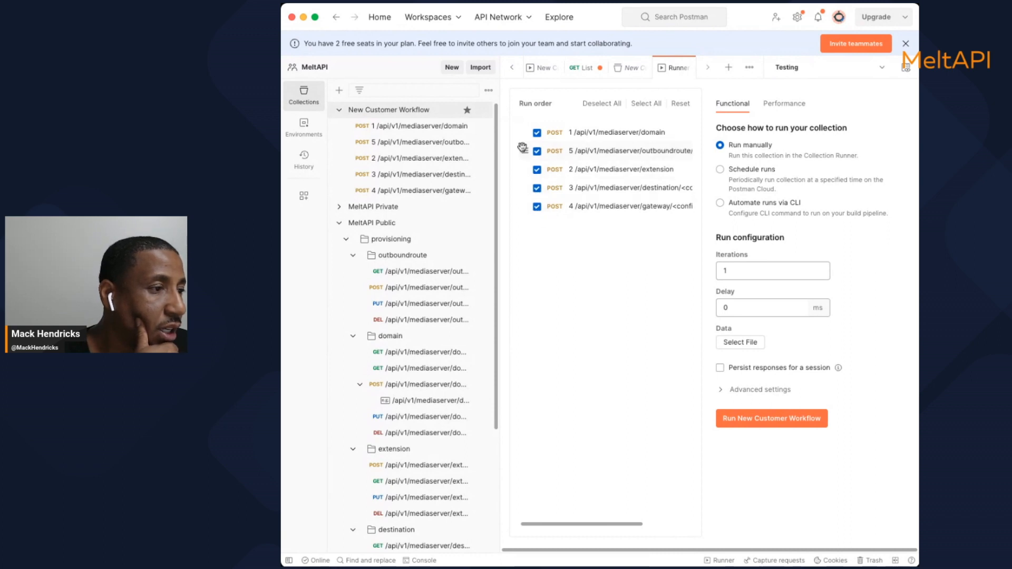
pyautogui.moveTo(520, 152); pyautogui.dragTo(523, 221)
pyautogui.moveTo(526, 150); pyautogui.dragTo(527, 216)
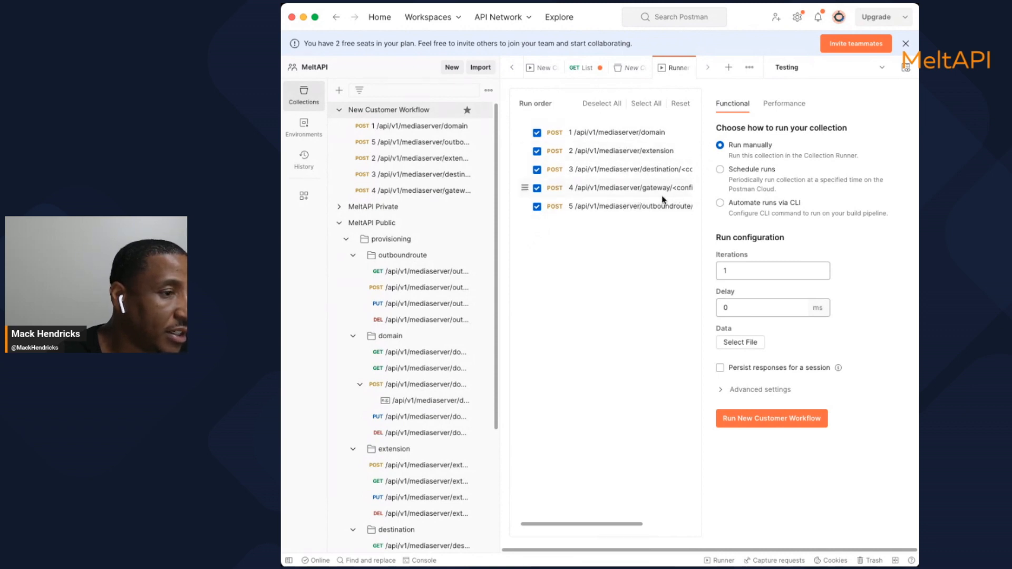
pyautogui.click(783, 421)
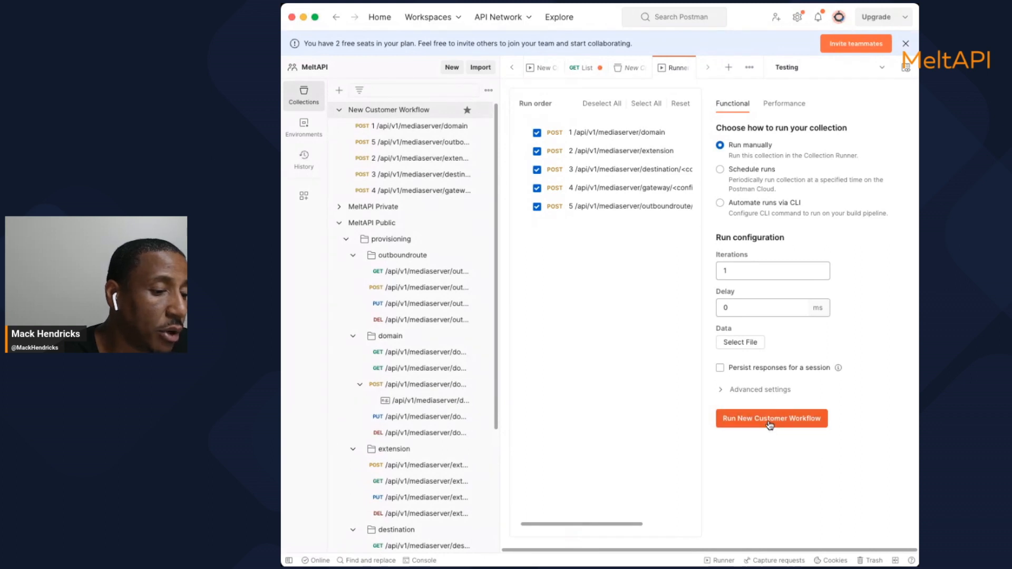
# Run the New Customer Workflow collection's five POST requests in order
pyautogui.click(771, 424)
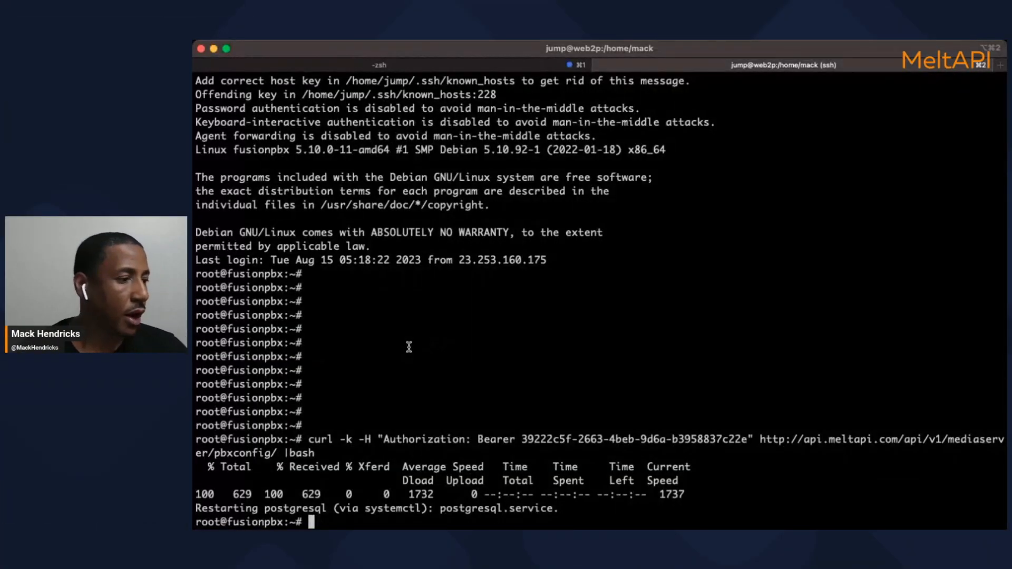
# Discard the half-typed server command, switch to the local zsh tab and clear the screen
pyautogui.write('ex')
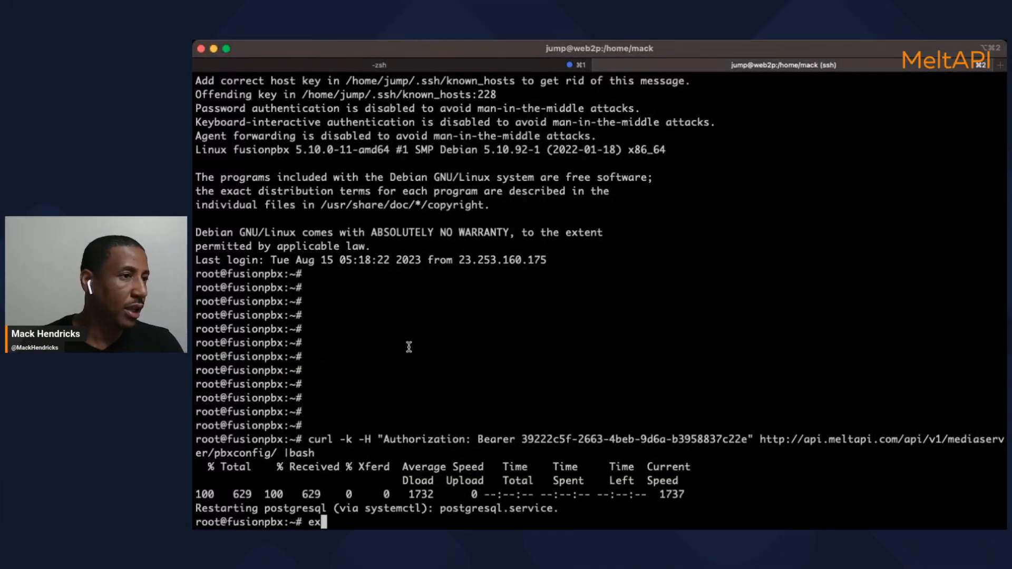
pyautogui.press('BackSpace')
pyautogui.press('BackSpace')
pyautogui.click(404, 60)
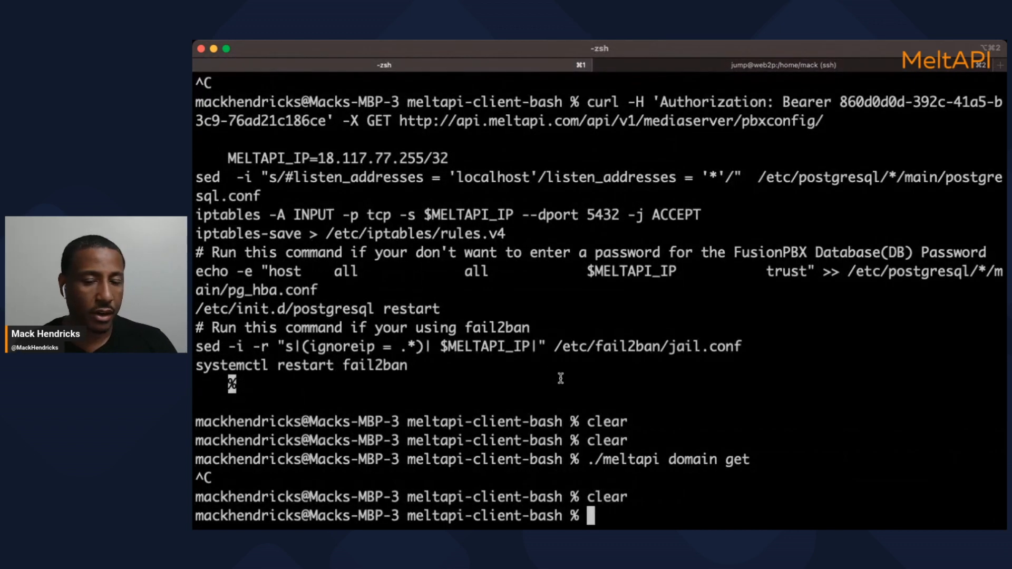
pyautogui.write('clear')
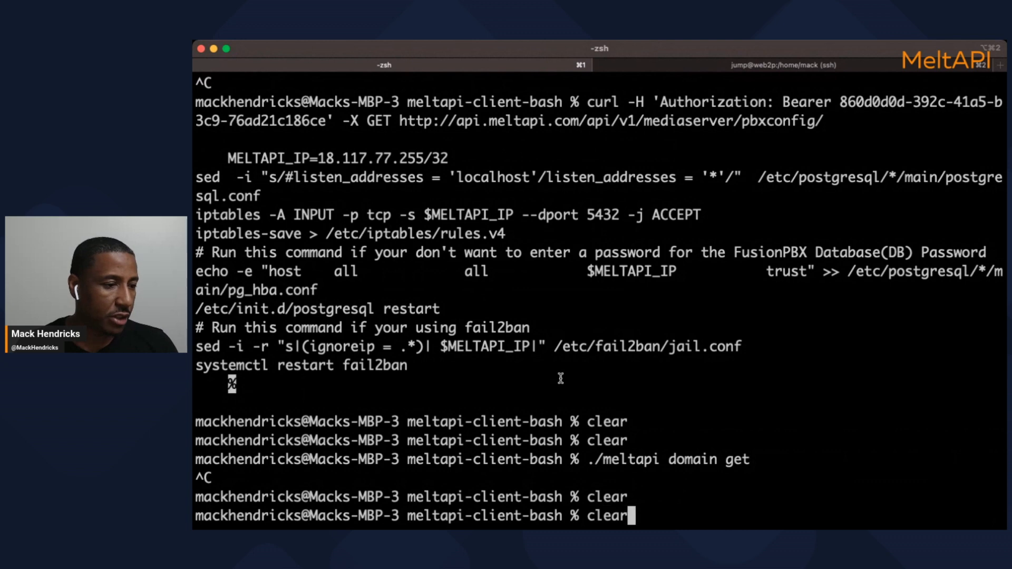
pyautogui.press('Return')
# Run git remote -v to show the dOpensource/meltapi-client-bash GitHub remote
pyautogui.write('git ')
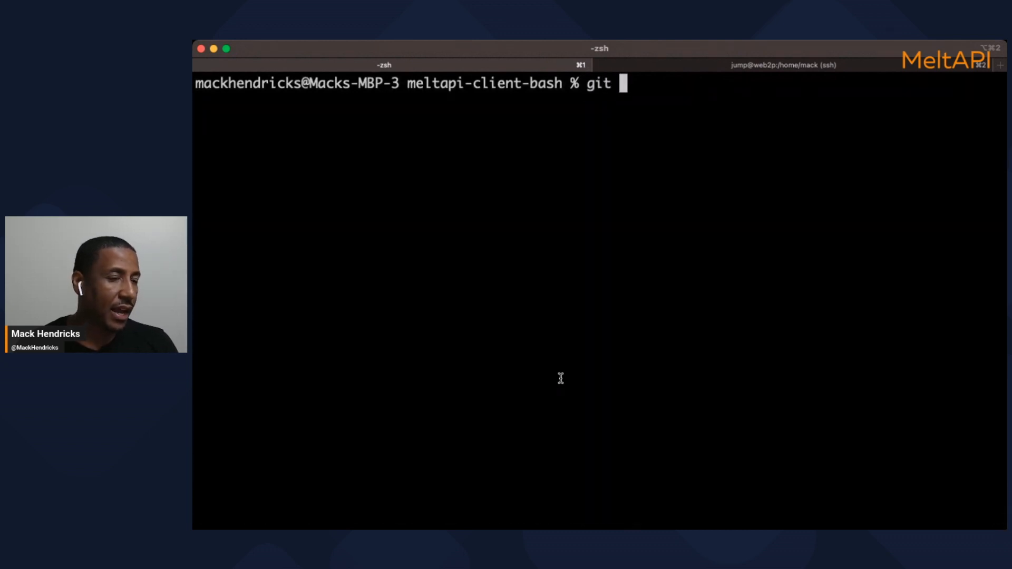
pyautogui.write('remot')
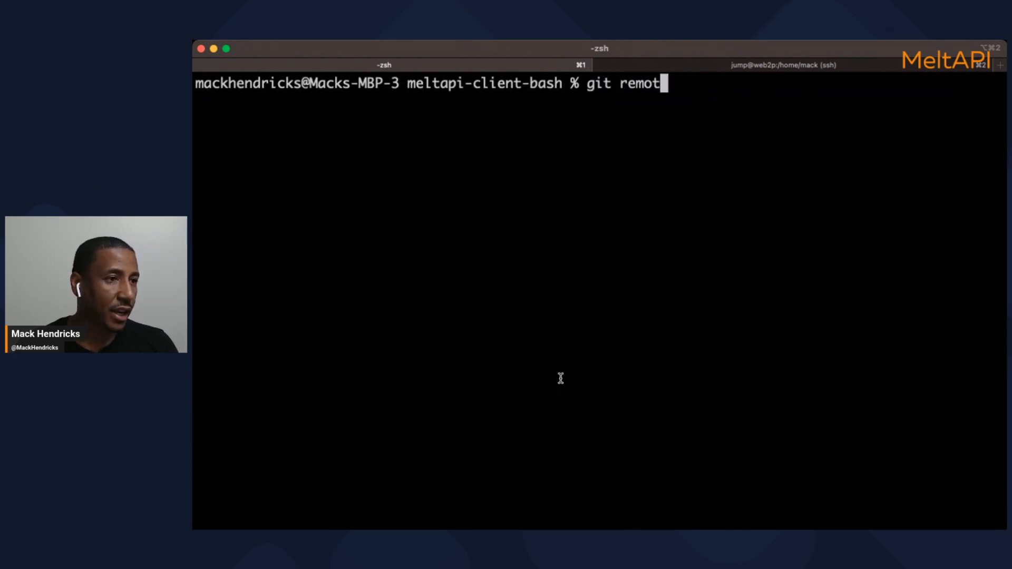
pyautogui.write('e -v')
pyautogui.press('Return')
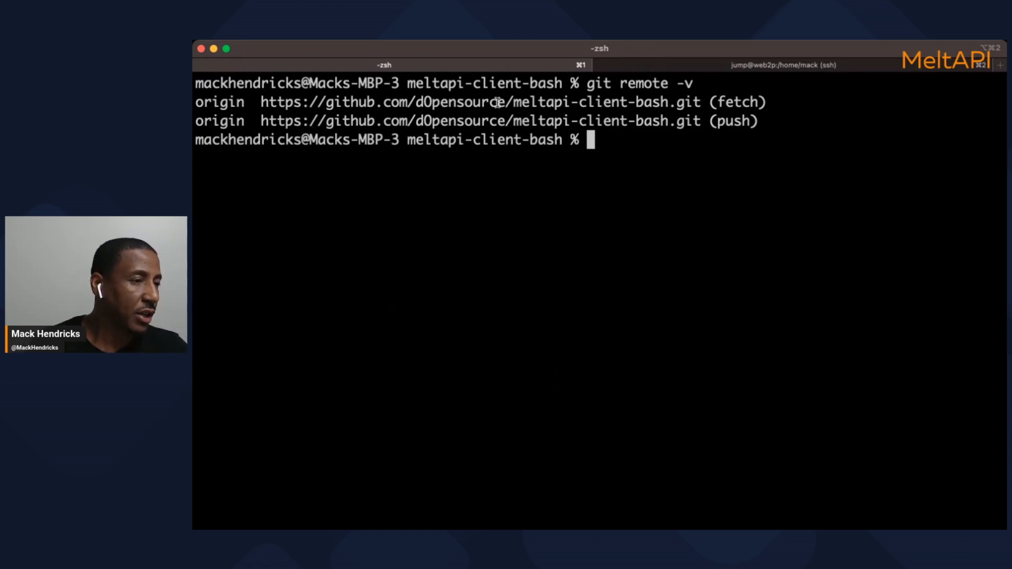
pyautogui.moveTo(514, 103); pyautogui.dragTo(671, 106)
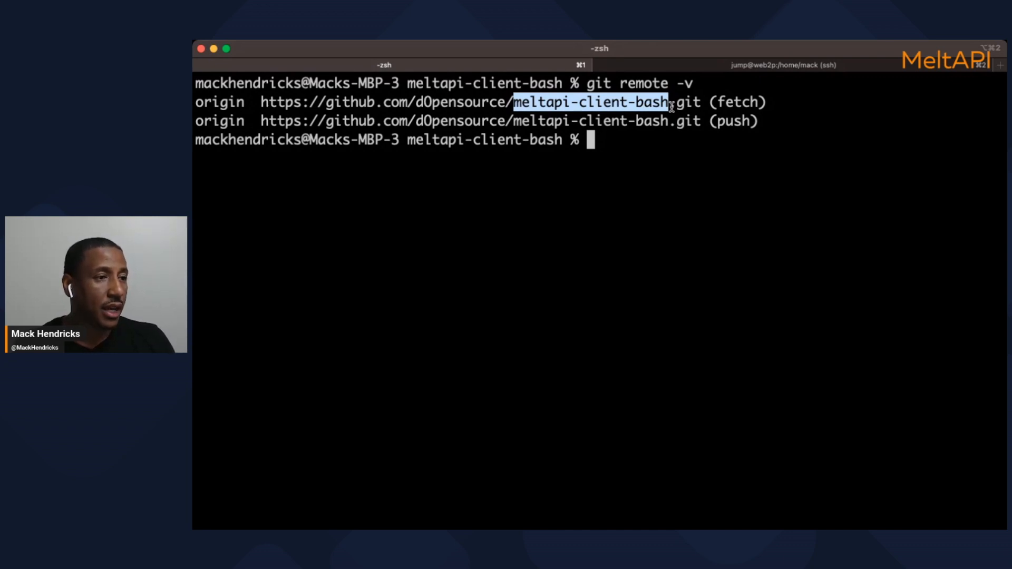
pyautogui.write('ls -')
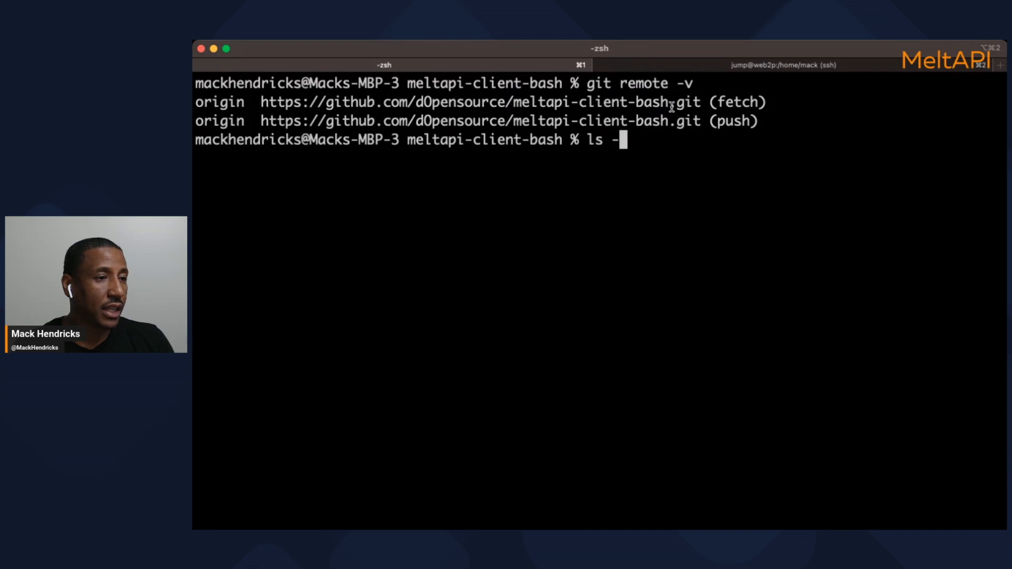
pyautogui.press('BackSpace')
pyautogui.press('BackSpace')
pyautogui.press('BackSpace')
pyautogui.press('BackSpace')
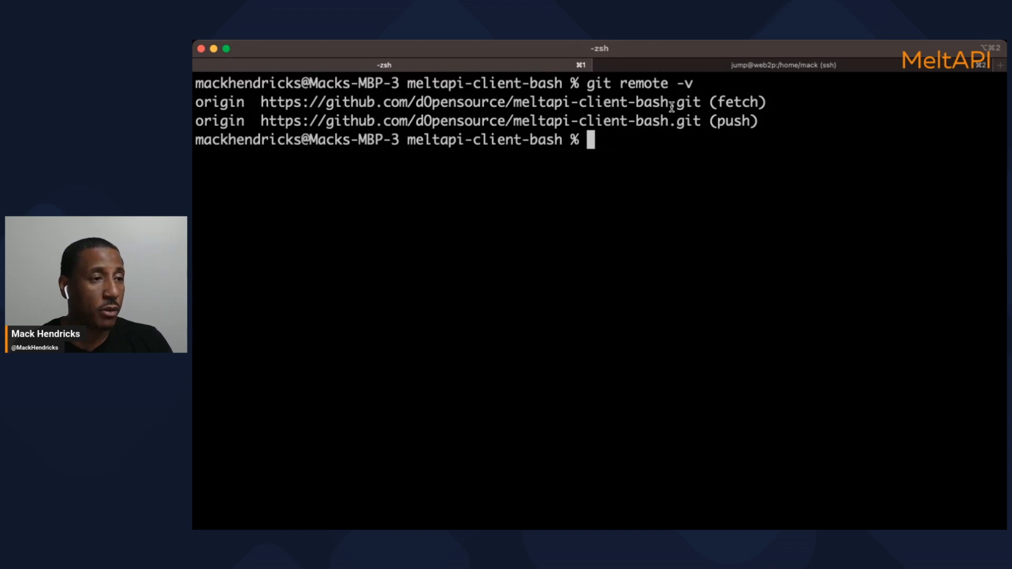
# Set MELTAPI_TOKEN to the copied API token
pyautogui.write('set ')
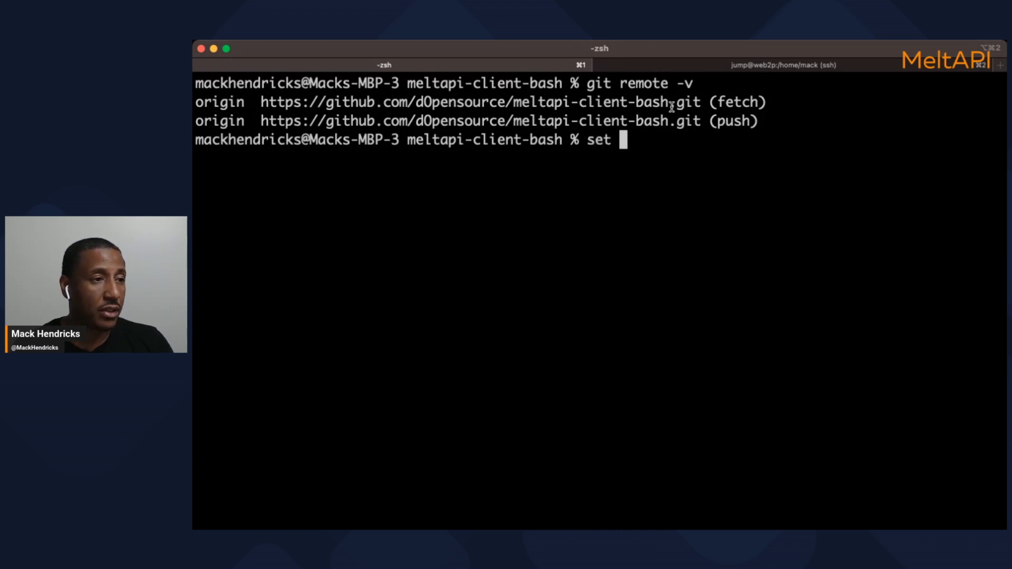
pyautogui.write('ME')
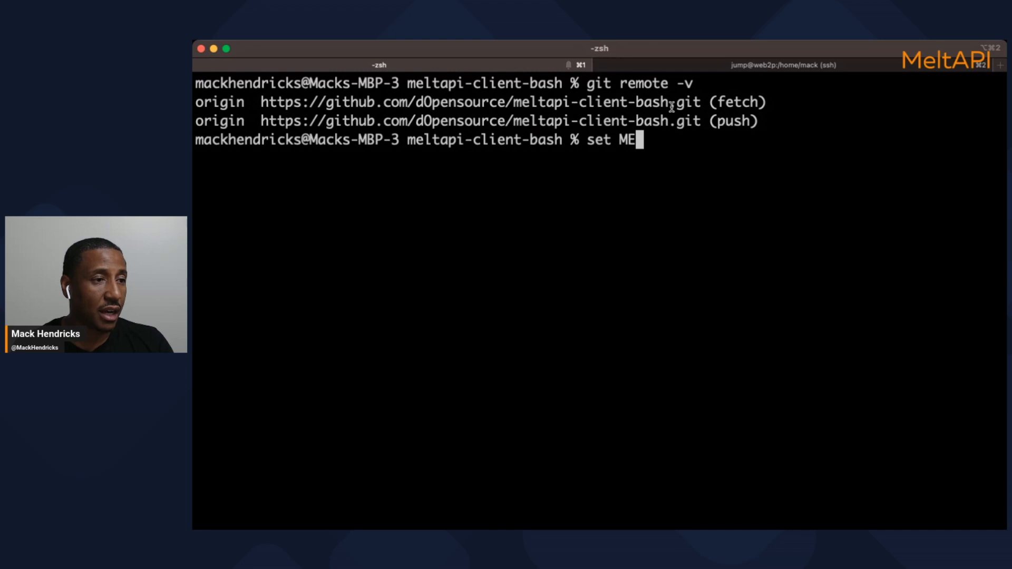
pyautogui.write('LTAPI')
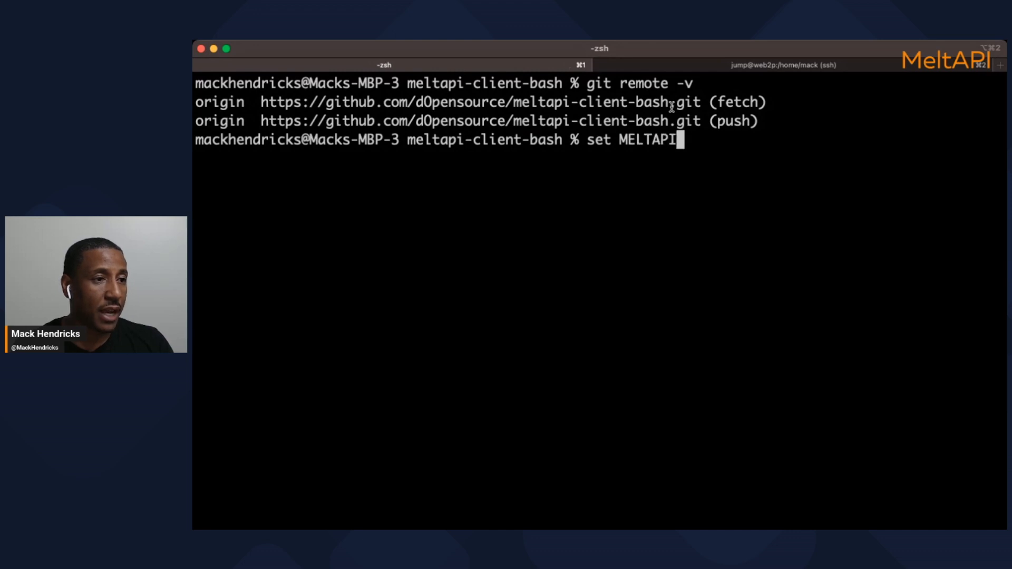
pyautogui.write('_TOKEN=')
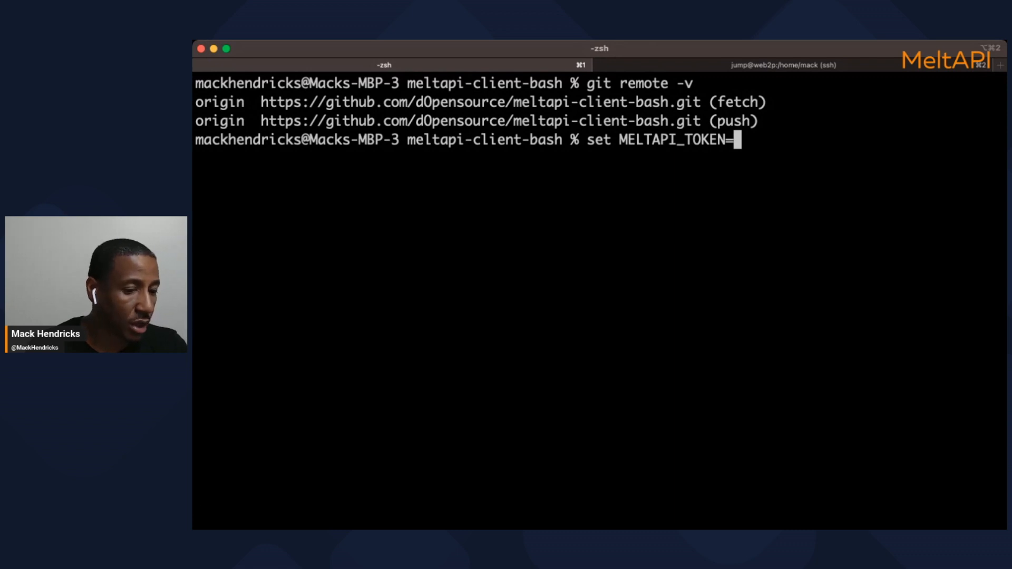
pyautogui.click(610, 529)
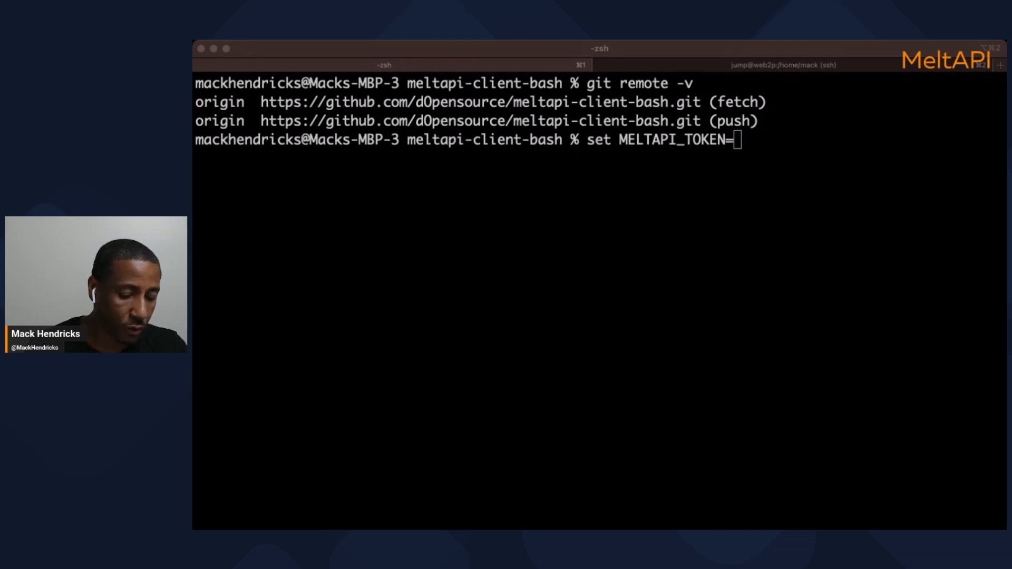
pyautogui.click(740, 496)
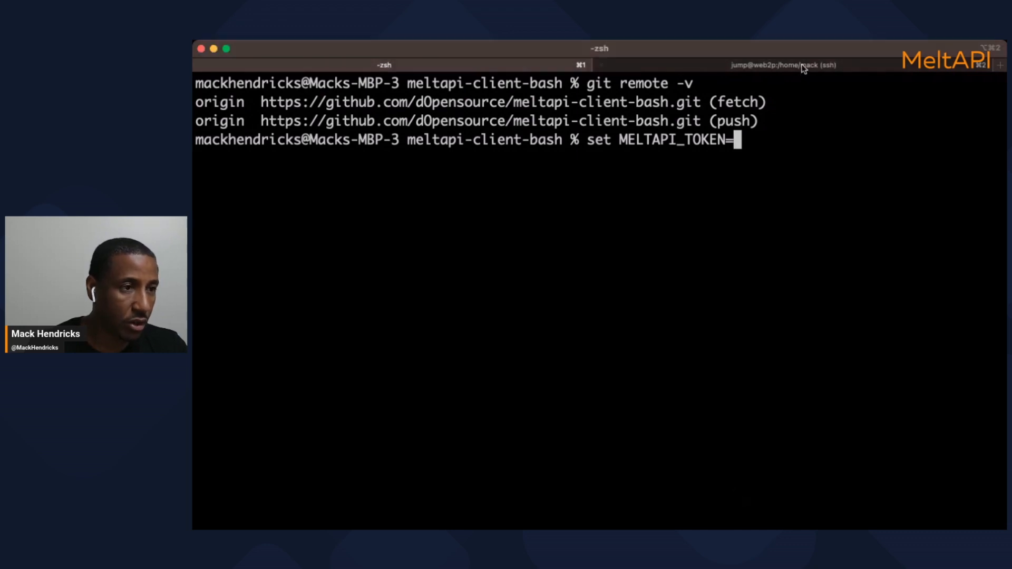
pyautogui.press('super+v')
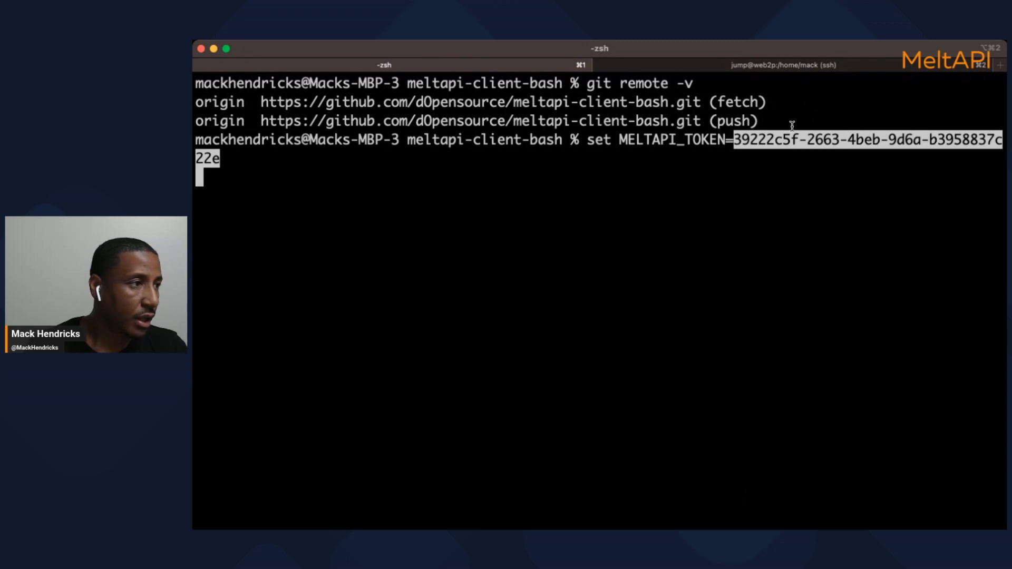
pyautogui.press('Return')
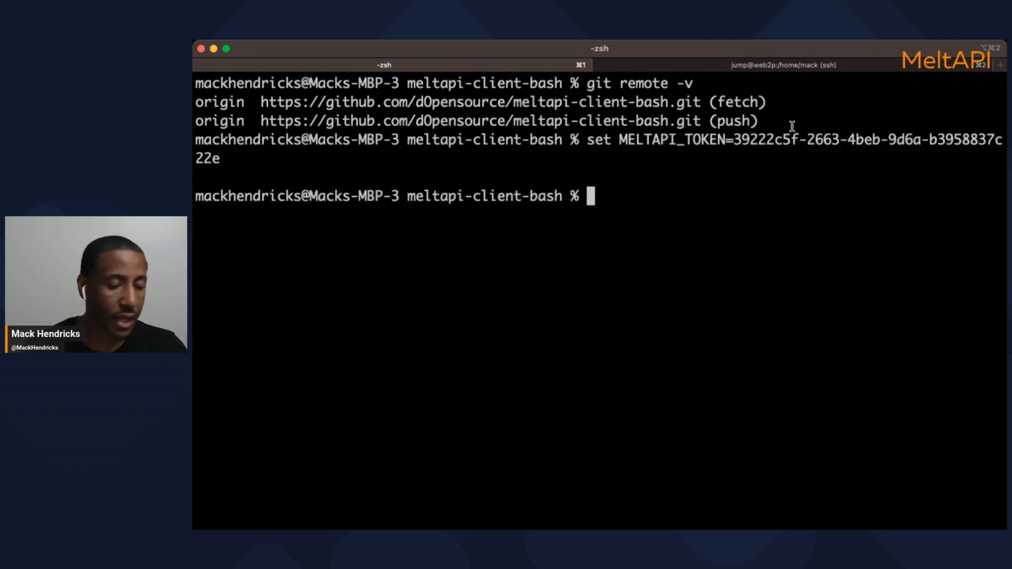
# Set MELTAPI_CONFIG_ID to the copied configuration ID, trimming an extra trailing character
pyautogui.write('set ME')
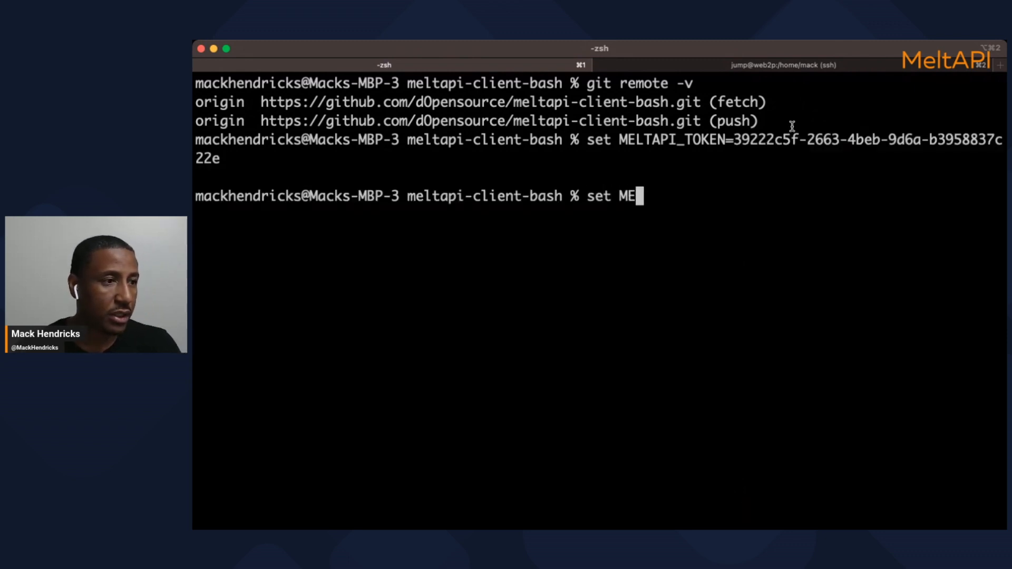
pyautogui.write('LT')
pyautogui.press('BackSpace')
pyautogui.write('LTAPI_CONFIG_ID=')
pyautogui.press('super+Tab')
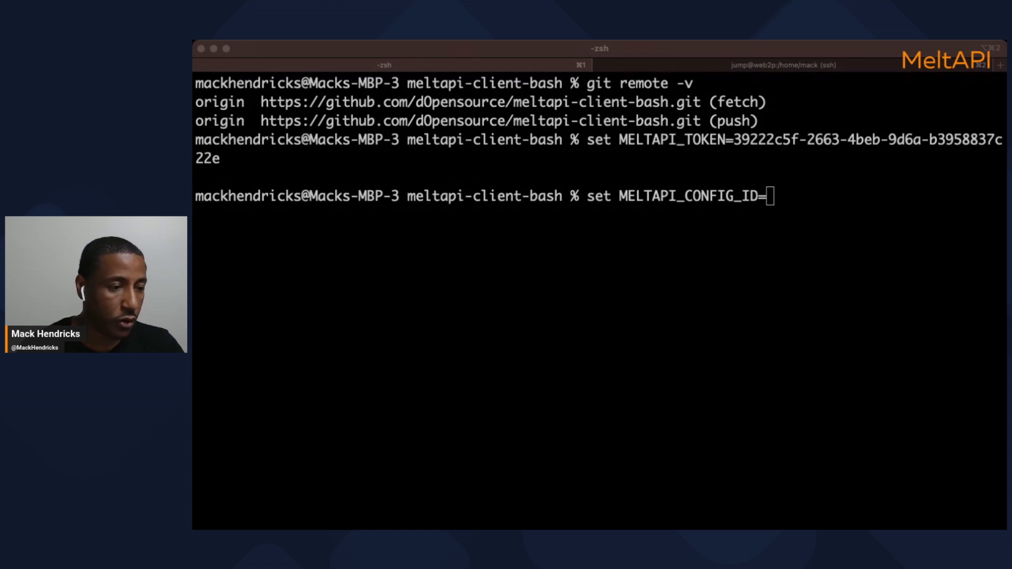
pyautogui.click(258, 260)
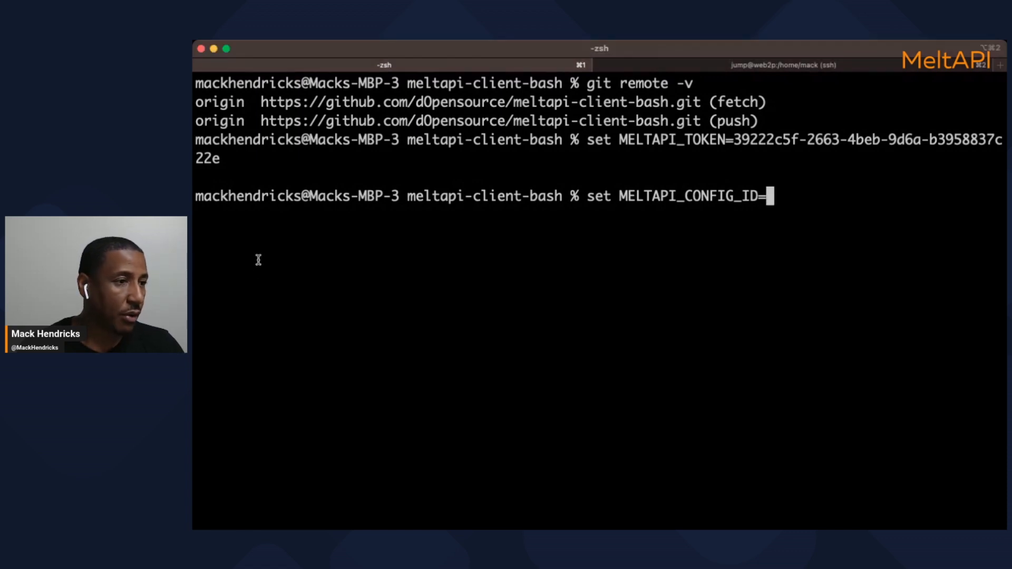
pyautogui.write('e27343d4-b032-434f-894c-c00aff248739')
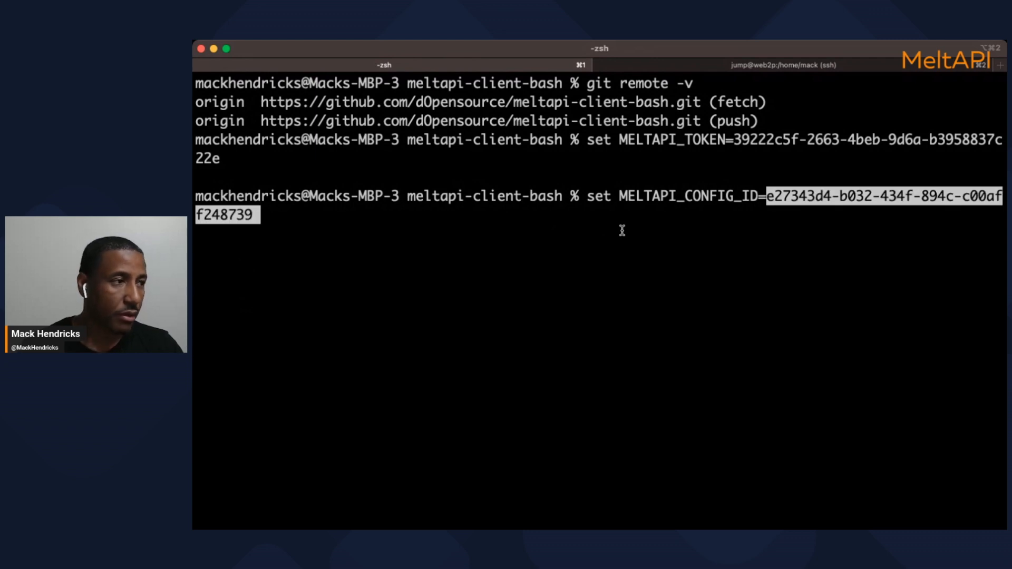
pyautogui.press('Left')
pyautogui.press('Right')
pyautogui.press('BackSpace')
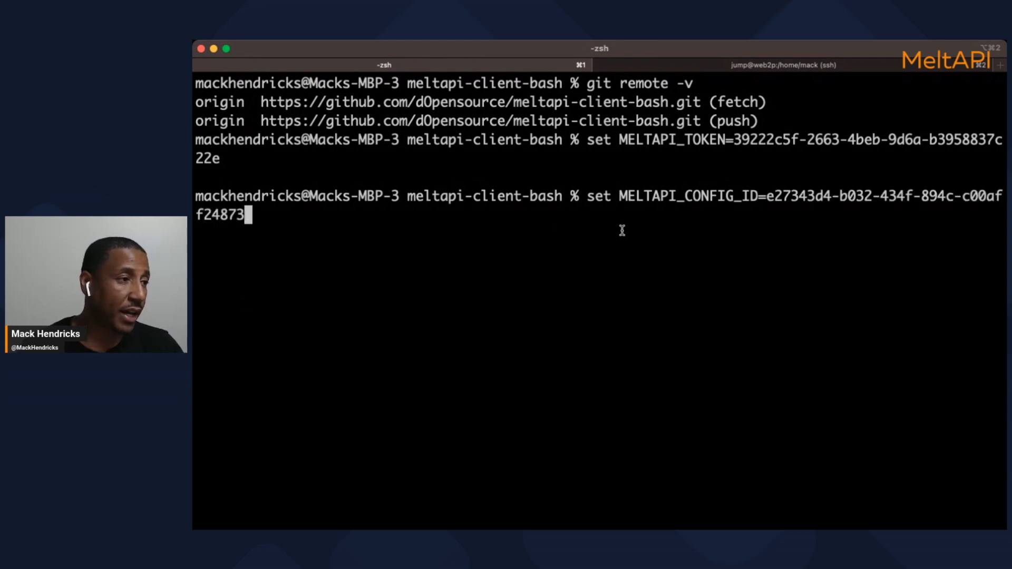
pyautogui.press('Return')
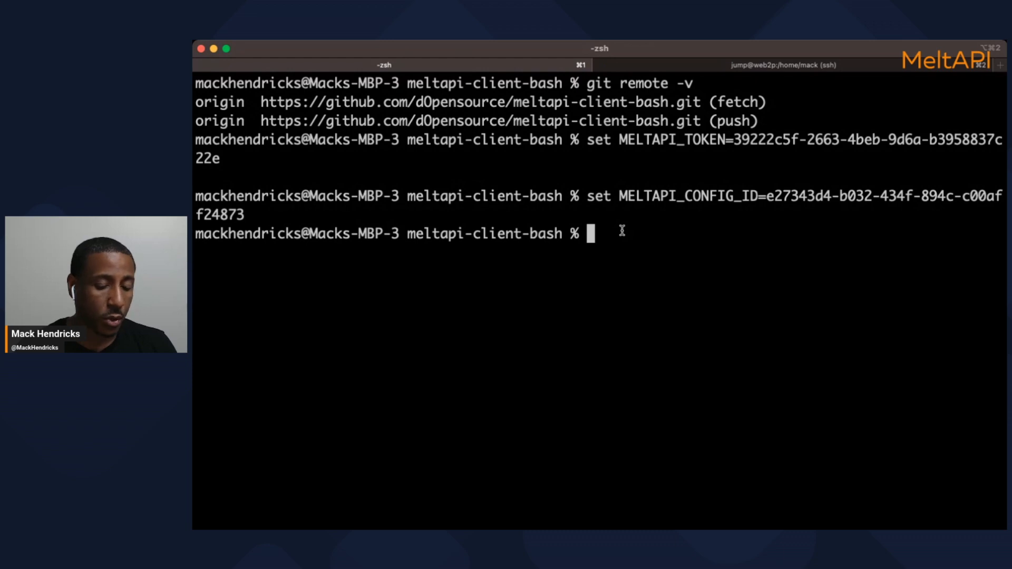
# Run ./meltapi to show its usage help, then recall it and append 'domain get'
pyautogui.write('./mel')
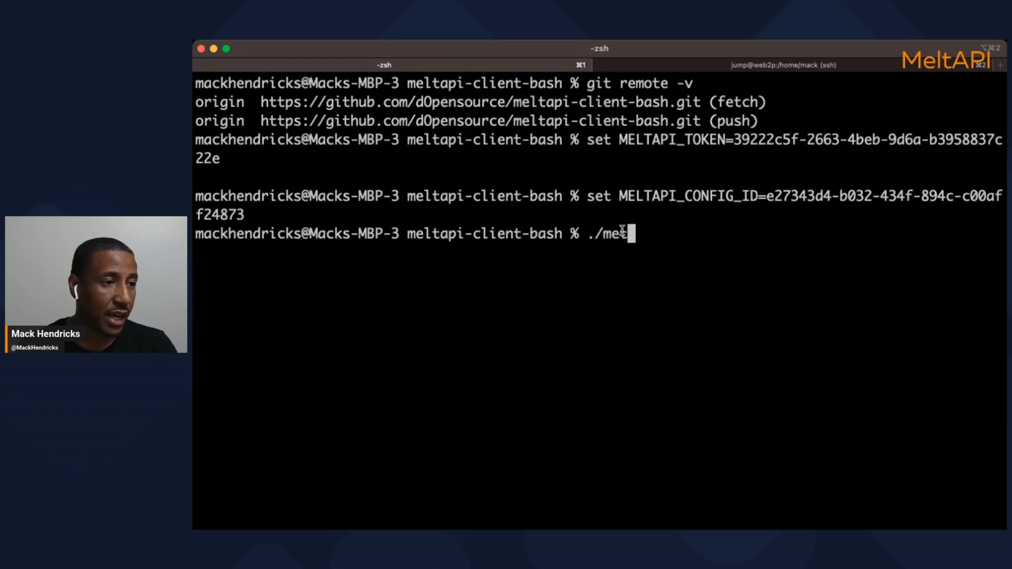
pyautogui.press('BackSpace')
pyautogui.write('l')
pyautogui.press('Tab')
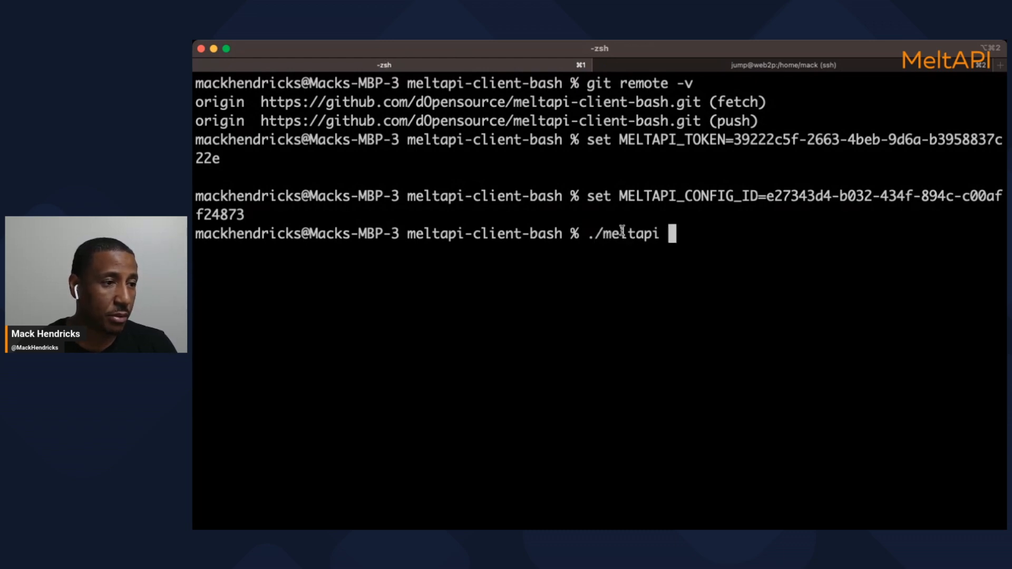
pyautogui.press('Return')
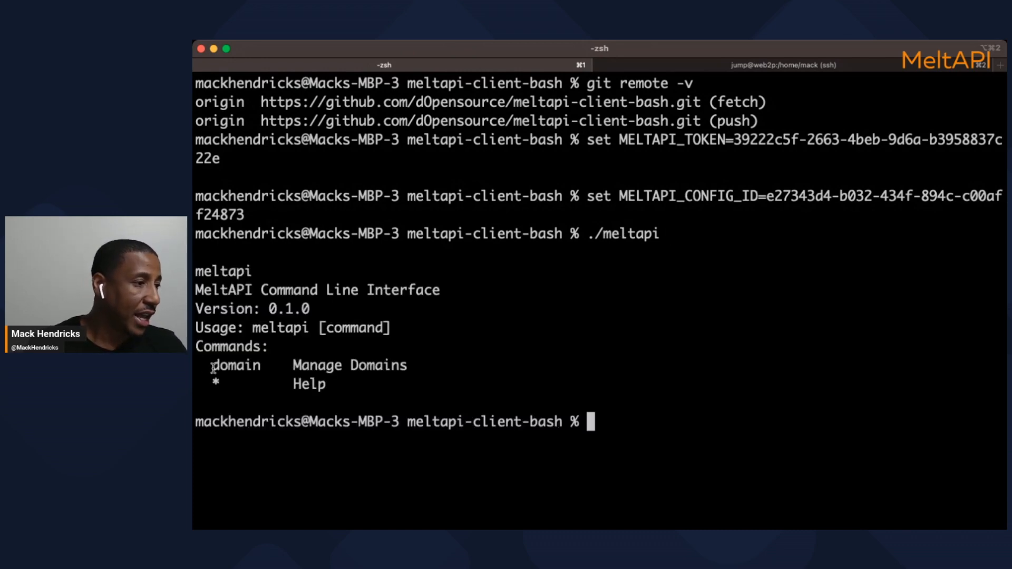
pyautogui.moveTo(212, 368); pyautogui.dragTo(262, 368)
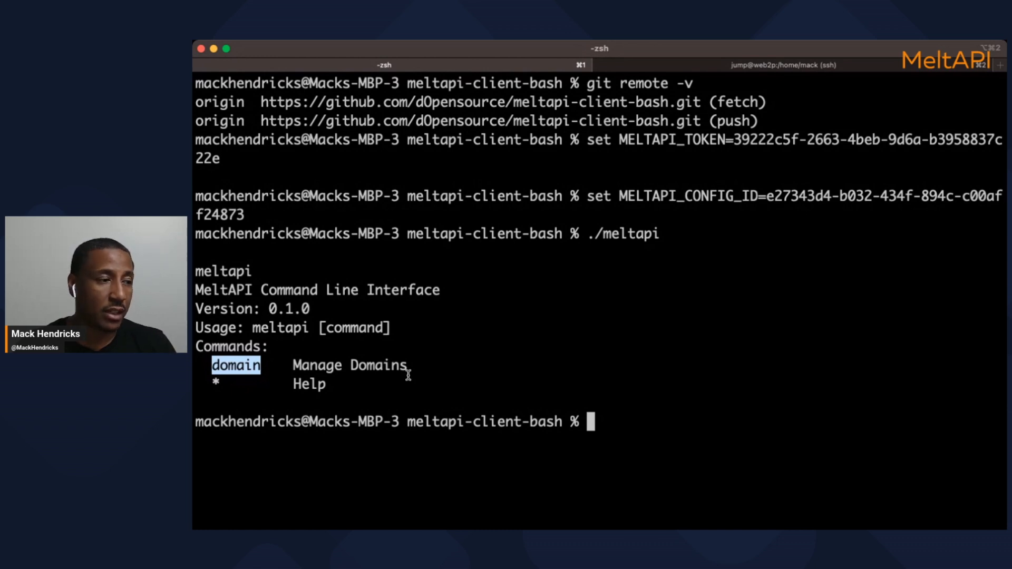
pyautogui.press('Up')
pyautogui.write('domain')
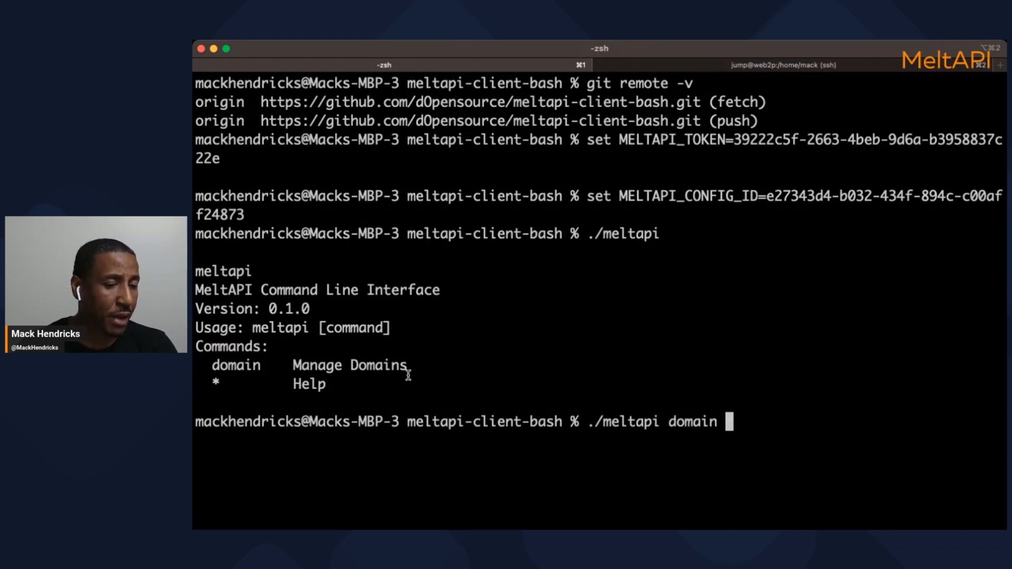
pyautogui.write(' get')
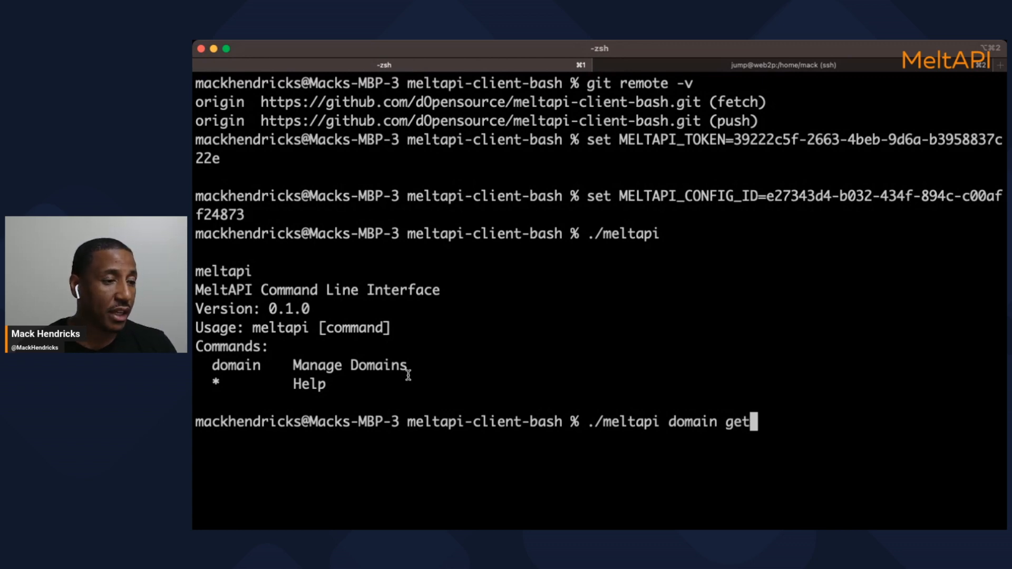
# Run ./meltapi domain get and locate letsgo3.dsiprouter.net among the 27 domains
pyautogui.press('Return')
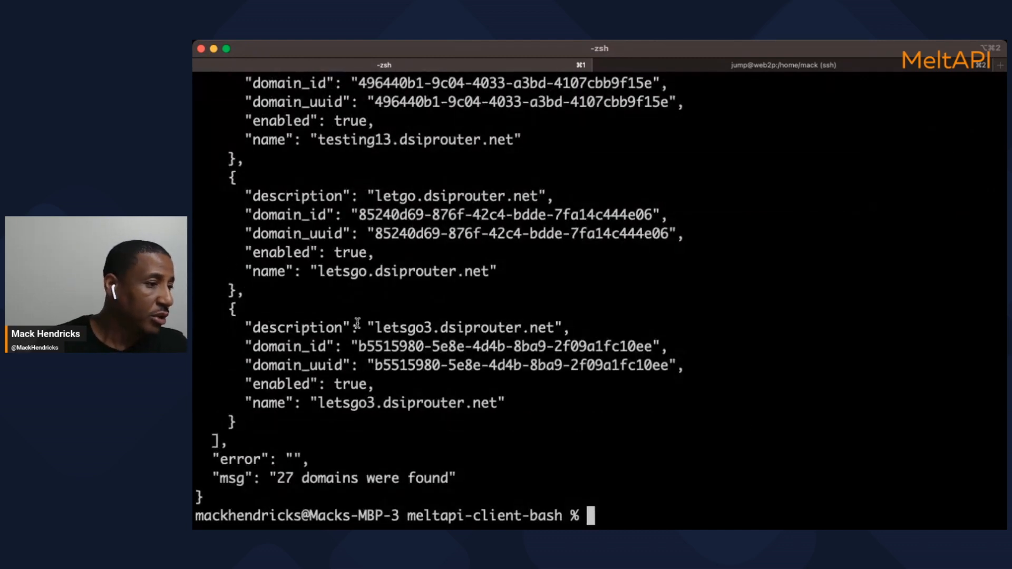
pyautogui.scroll(2, 357, 319)
pyautogui.scroll(-2, 348, 311)
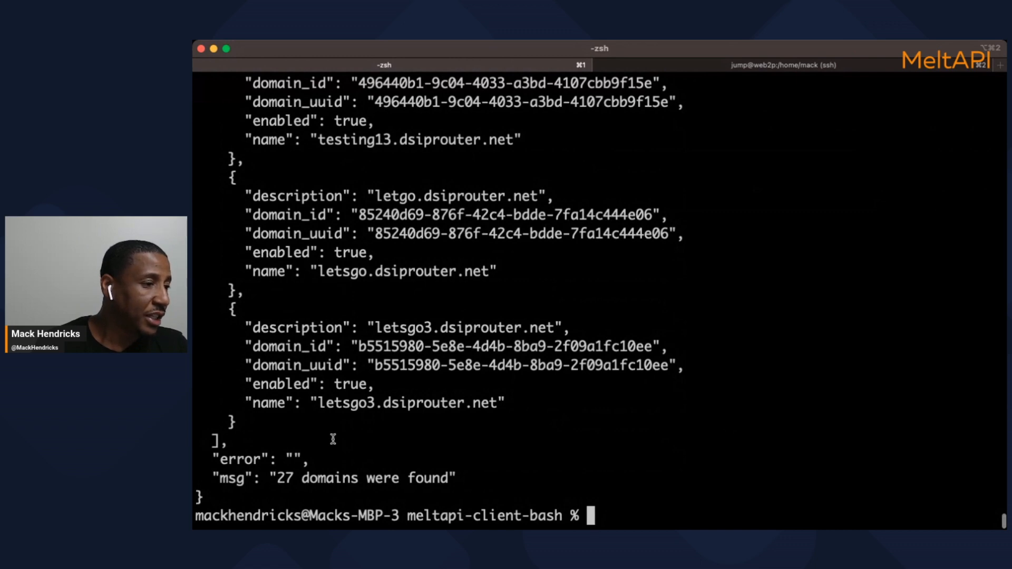
pyautogui.moveTo(318, 404); pyautogui.dragTo(499, 407)
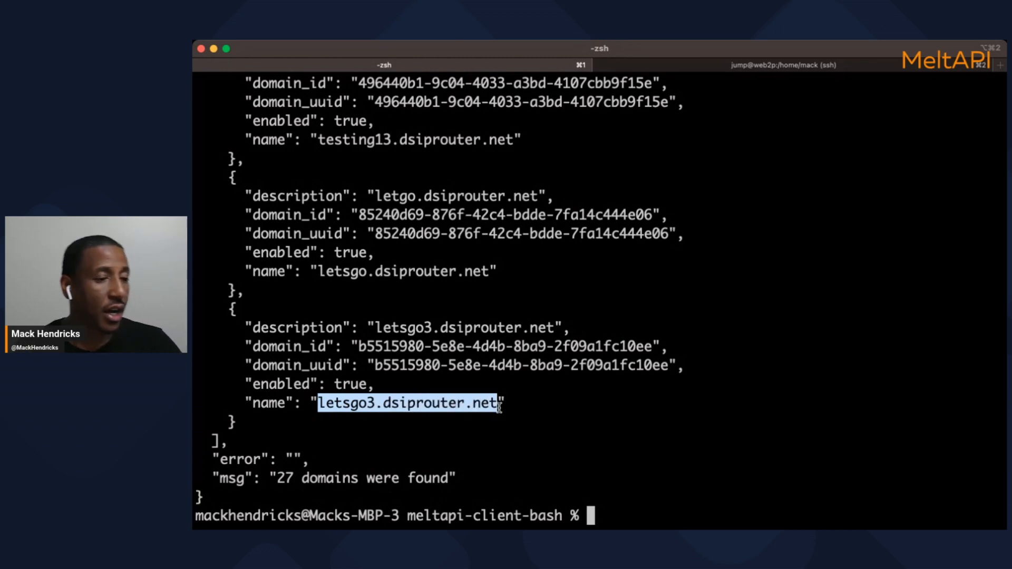
# Delete letsgo3.dsiprouter.net via ./meltapi domain delete with its domain_id, getting Success
pyautogui.press('Up')
pyautogui.press('BackSpace')
pyautogui.press('BackSpace')
pyautogui.press('BackSpace')
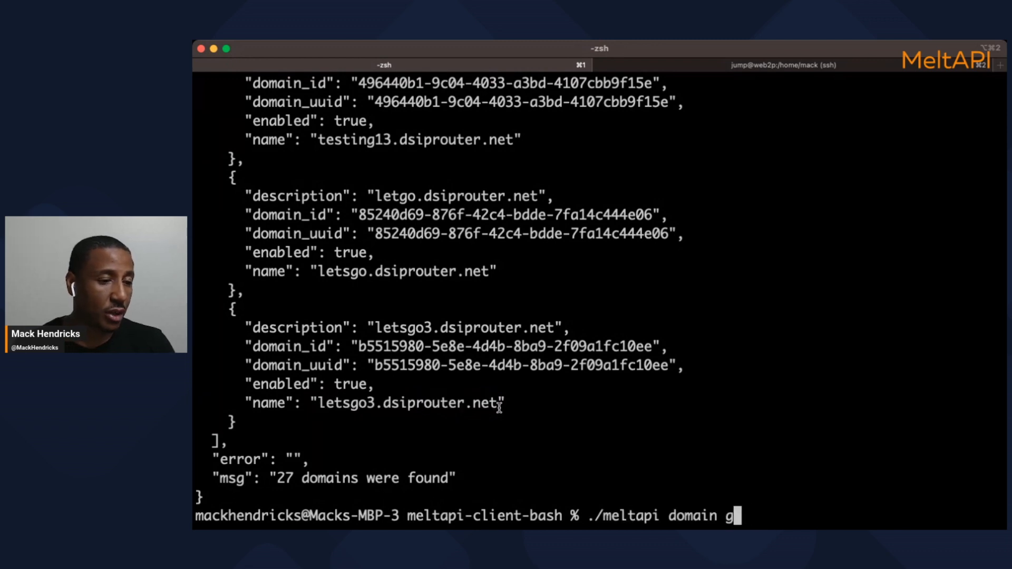
pyautogui.write('delete')
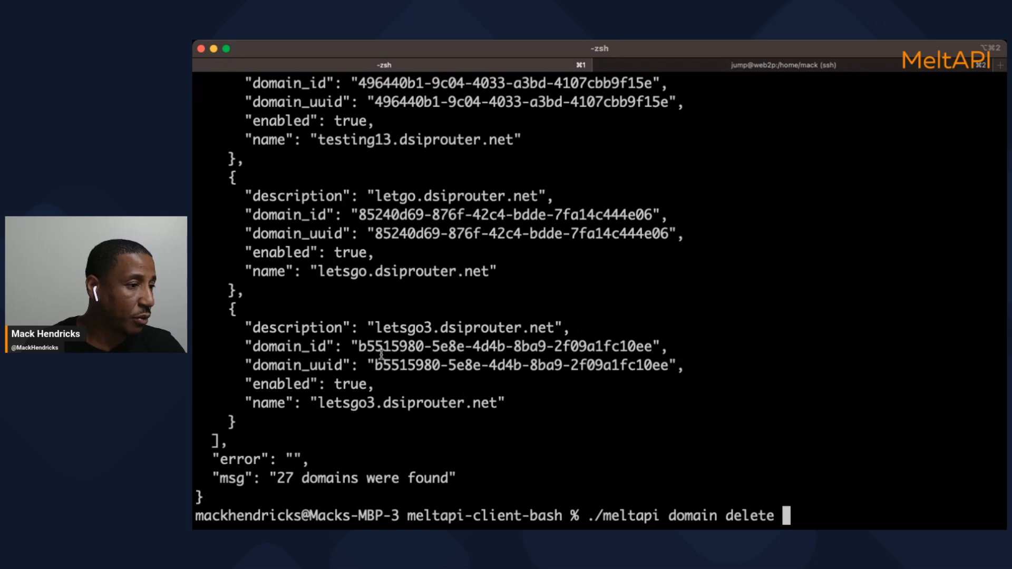
pyautogui.moveTo(359, 346); pyautogui.dragTo(657, 355)
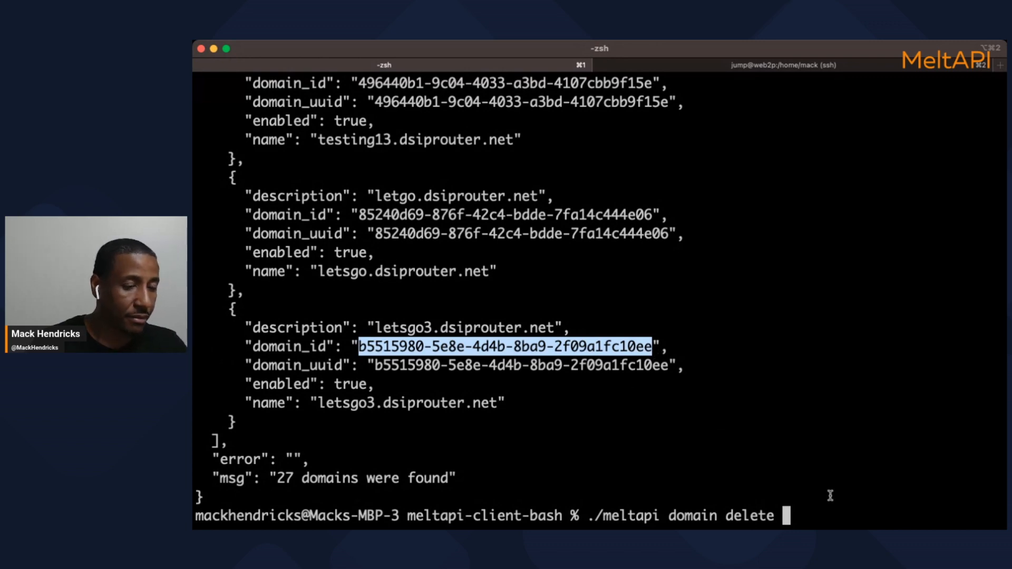
pyautogui.write('b5515980-5e8e-4d4b-8ba9-2f09a1fc10ee')
pyautogui.press('Left')
pyautogui.press('Left')
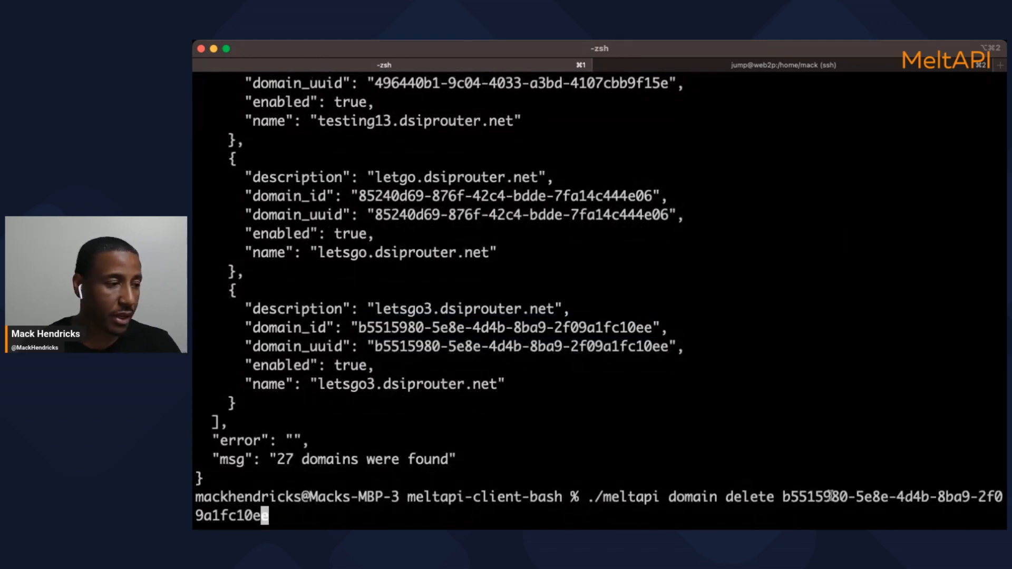
pyautogui.press('Right')
pyautogui.press('Right')
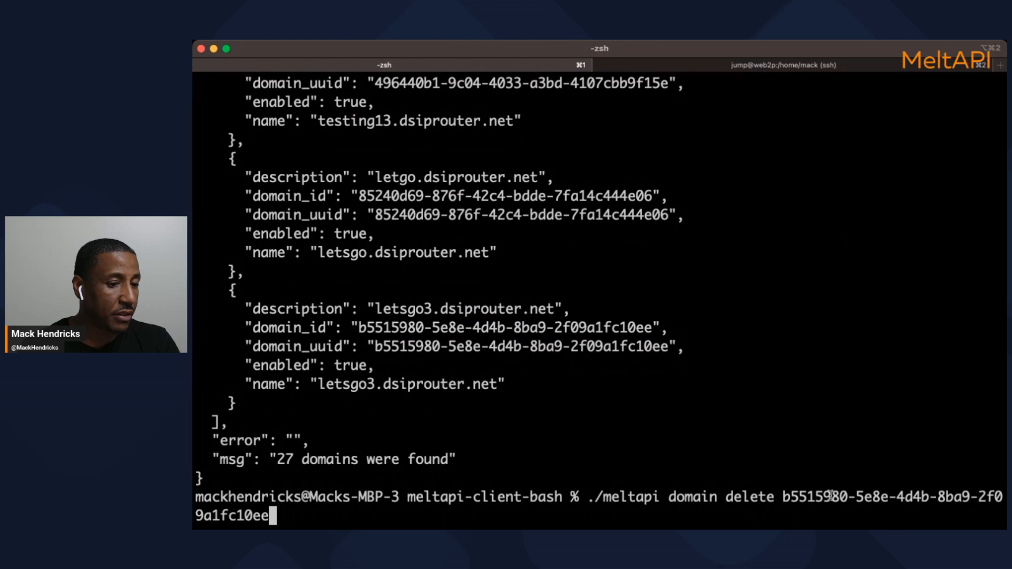
pyautogui.press('Return')
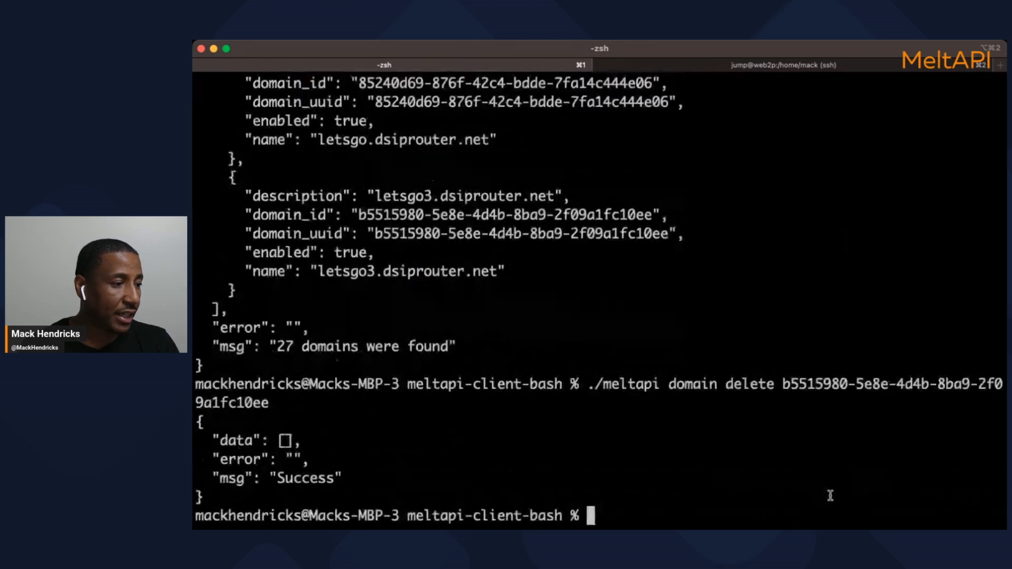
pyautogui.press('Up')
pyautogui.press('Up')
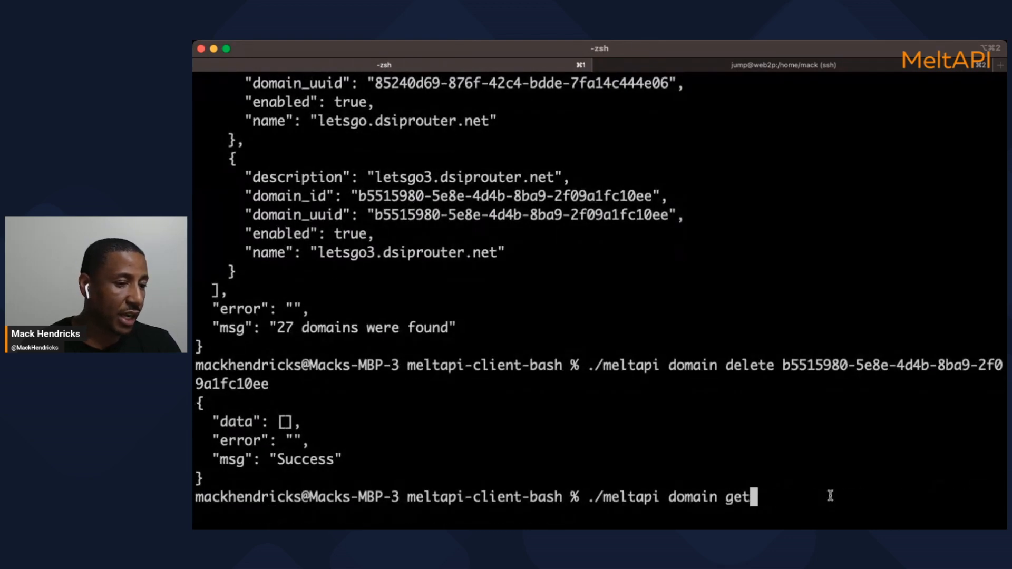
# List domains again to confirm letsgo3.dsiprouter.net is gone, leaving 26
pyautogui.press('Return')
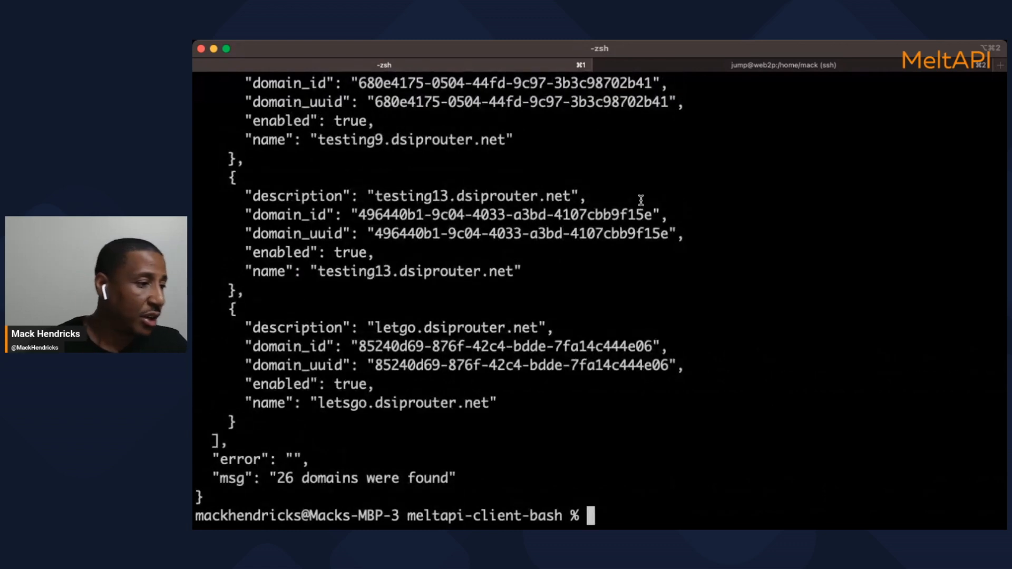
pyautogui.moveTo(309, 403); pyautogui.dragTo(498, 402)
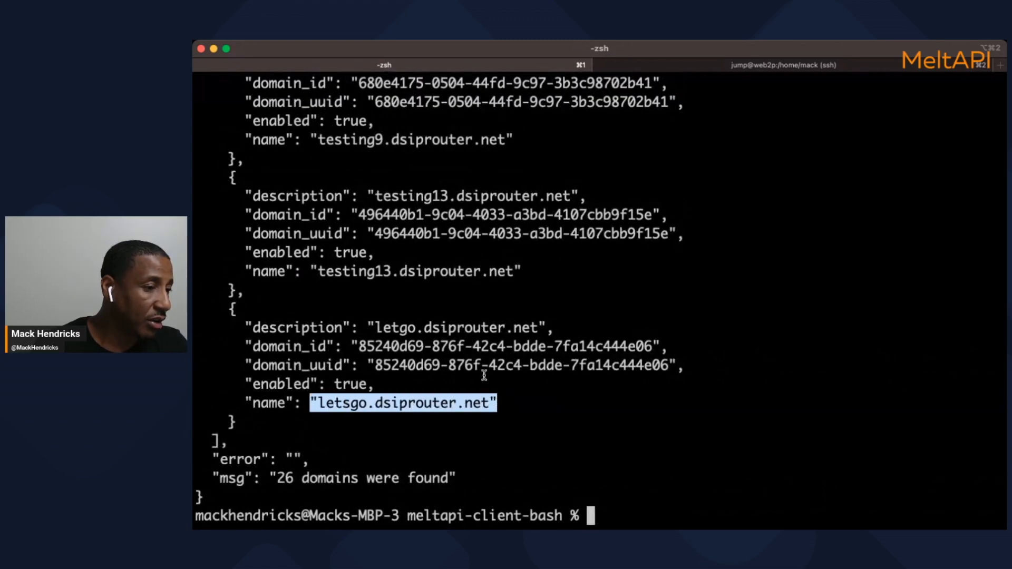
pyautogui.click(481, 373)
# Re-add the domain with ./meltapi domain add letsgo3.dsiprouter.net
pyautogui.press('Up')
pyautogui.press('BackSpace')
pyautogui.press('BackSpace')
pyautogui.press('BackSpace')
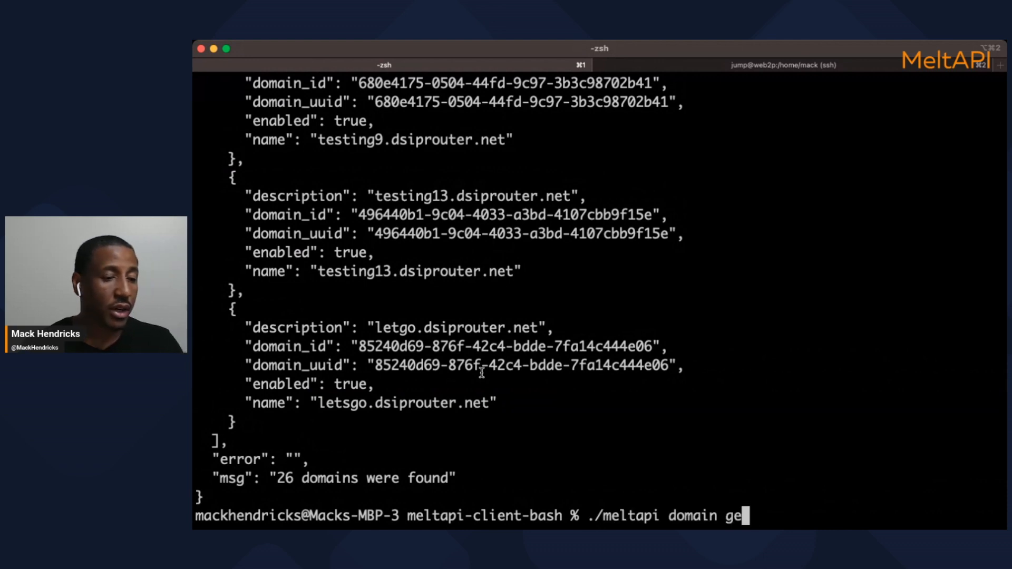
pyautogui.write('a')
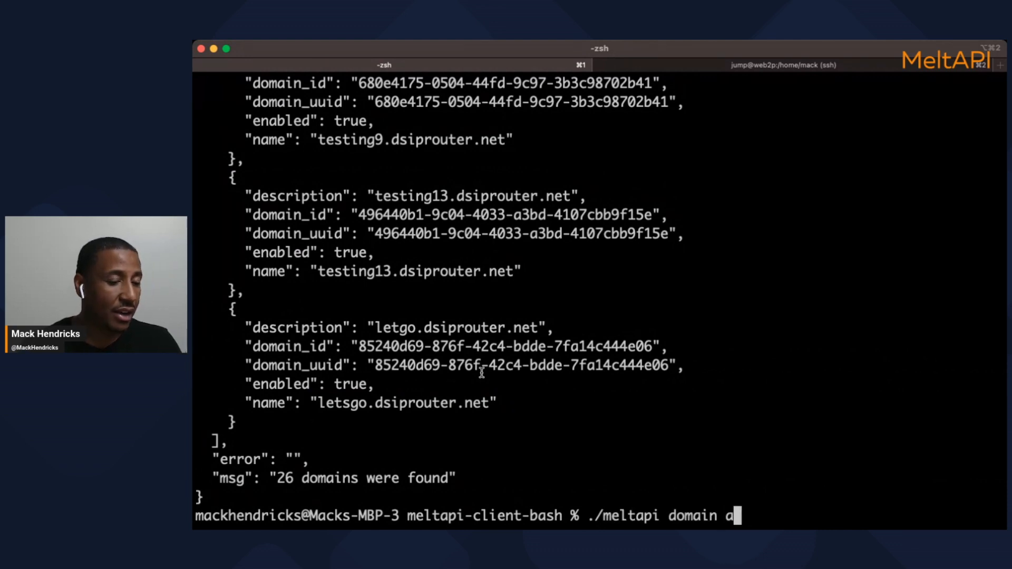
pyautogui.write('dd l')
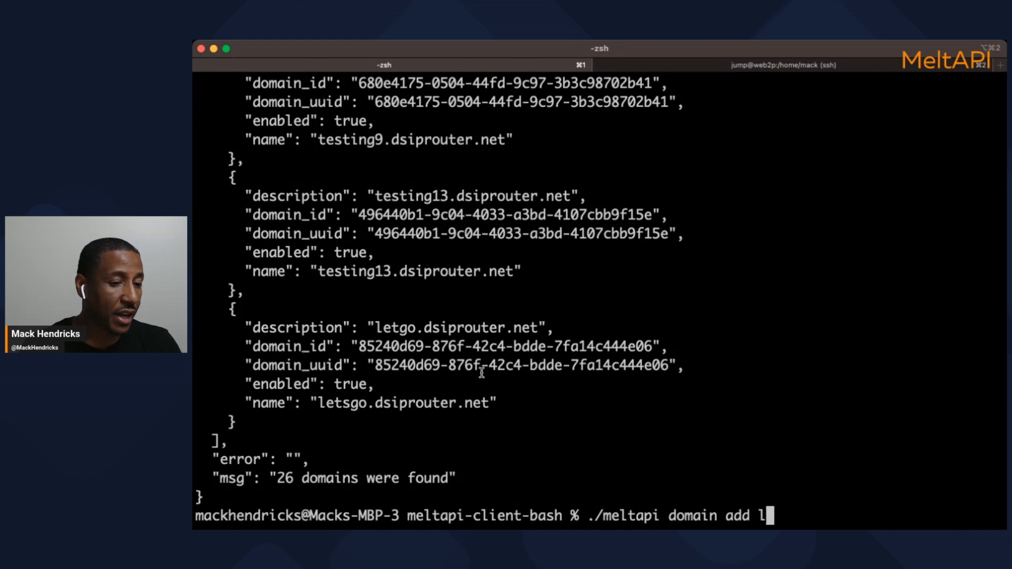
pyautogui.write('etsgo')
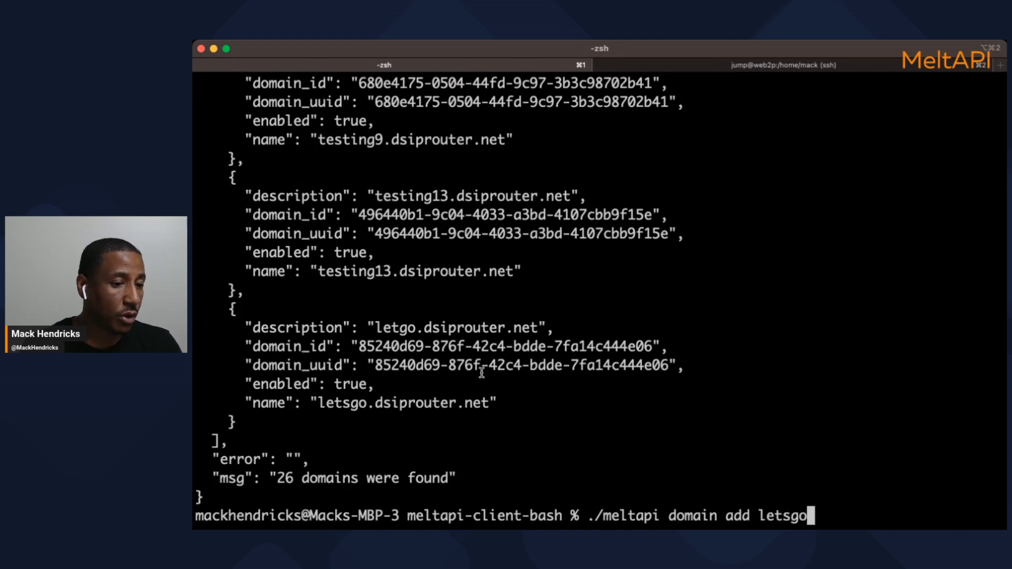
pyautogui.write('3.dsiprouter.net')
pyautogui.press('Return')
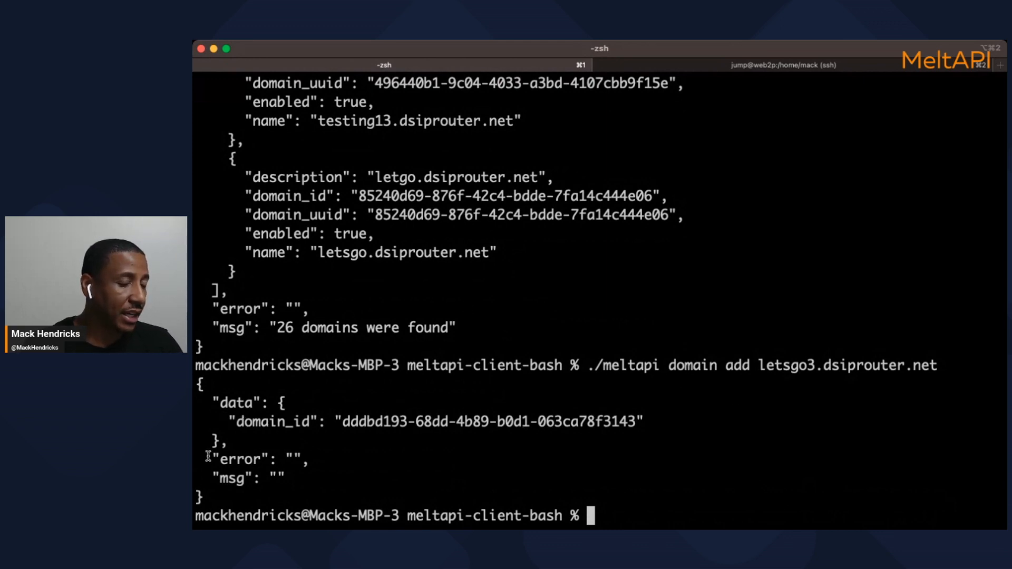
# Run ./meltapi domain get to verify letsgo3.dsiprouter.net is back among 27 domains
pyautogui.press('Up')
pyautogui.hotkey('ctrl', 'w')
pyautogui.hotkey('ctrl', 'w')
pyautogui.write('get')
pyautogui.press('Return')
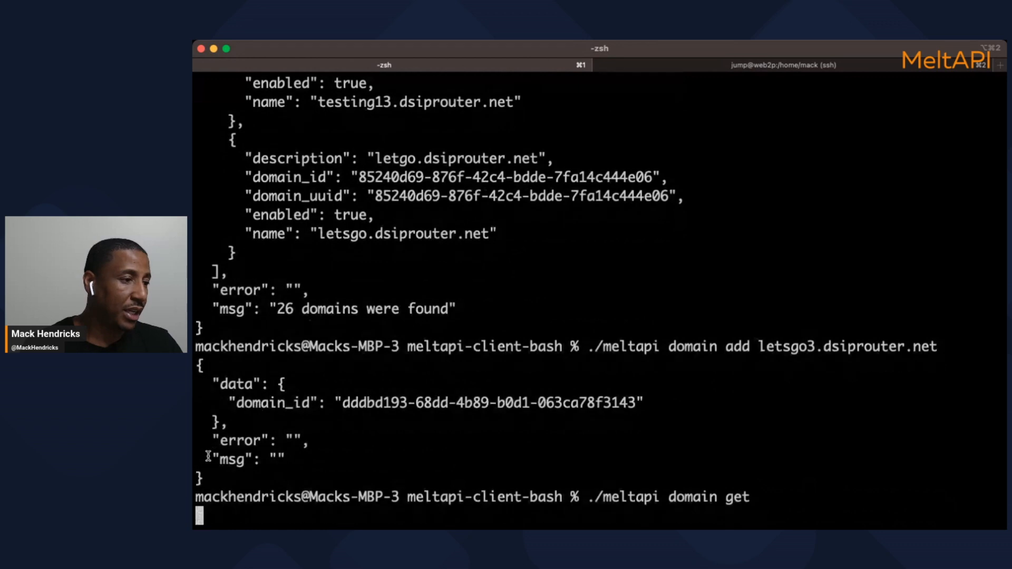
pyautogui.moveTo(317, 405); pyautogui.dragTo(476, 407)
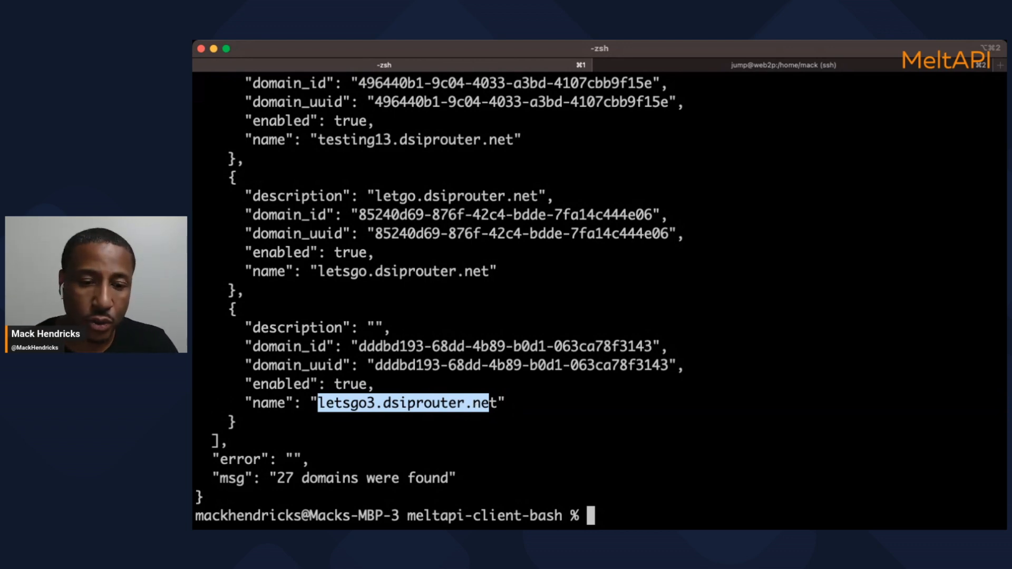
pyautogui.press('super+Tab')
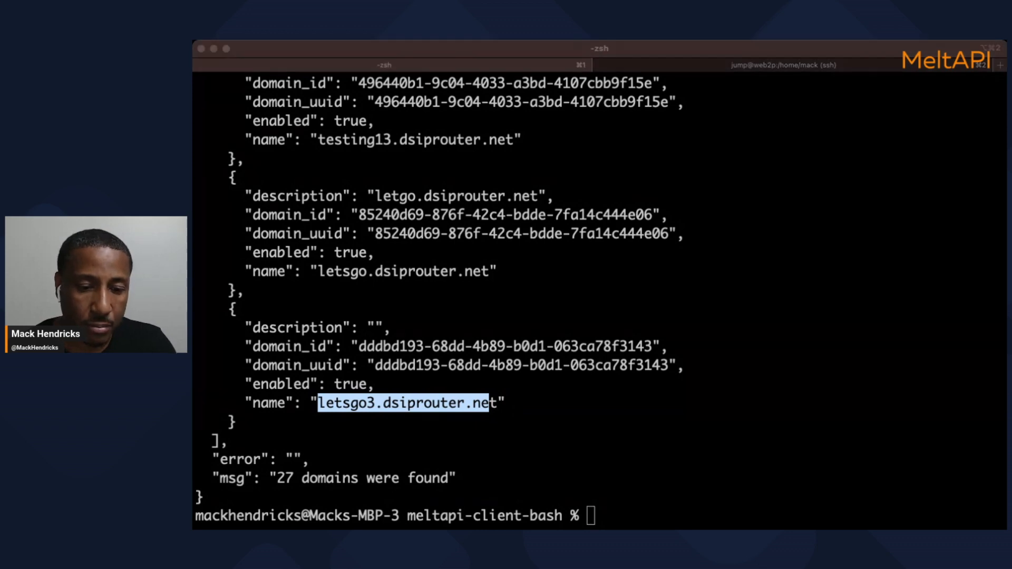